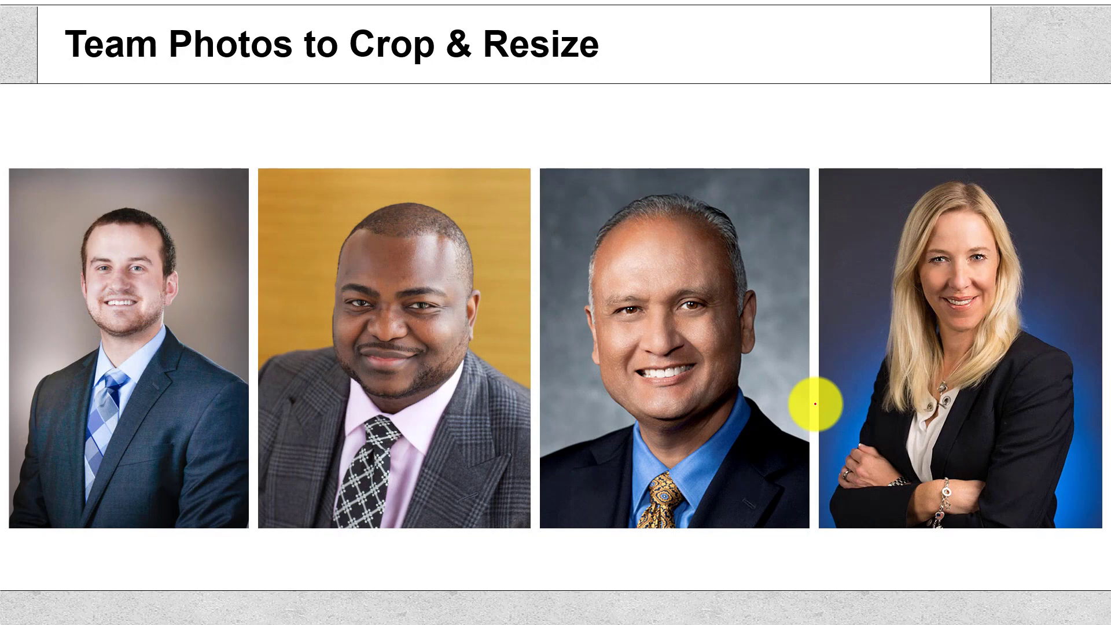
# Exit the slide show back to Normal view on slide 5 with its four team photos
pyautogui.press('Escape')
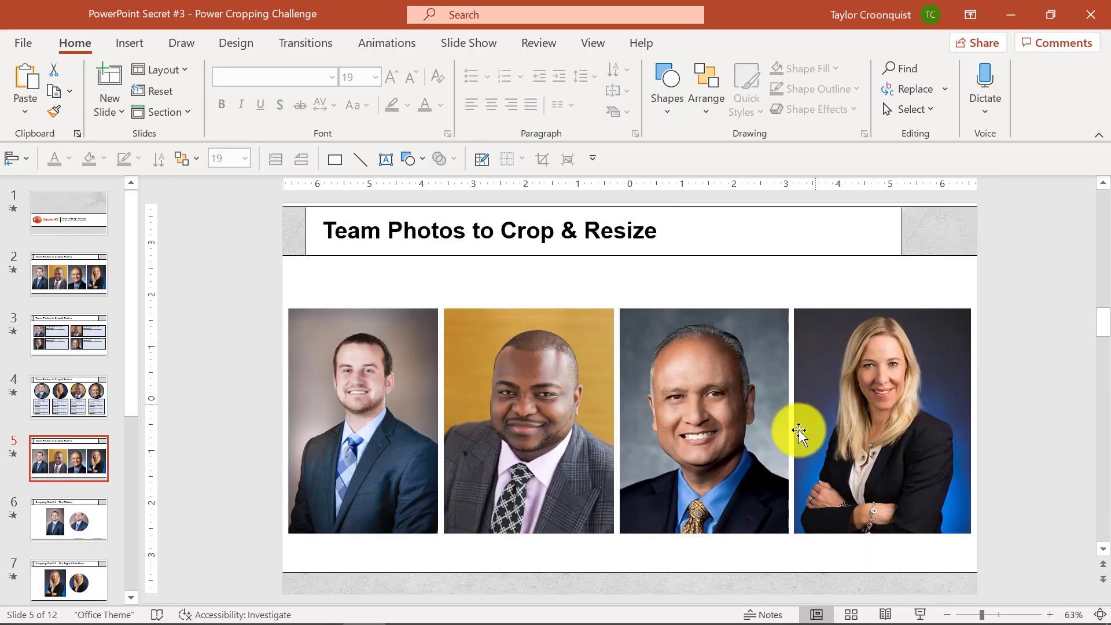
pyautogui.click(374, 404)
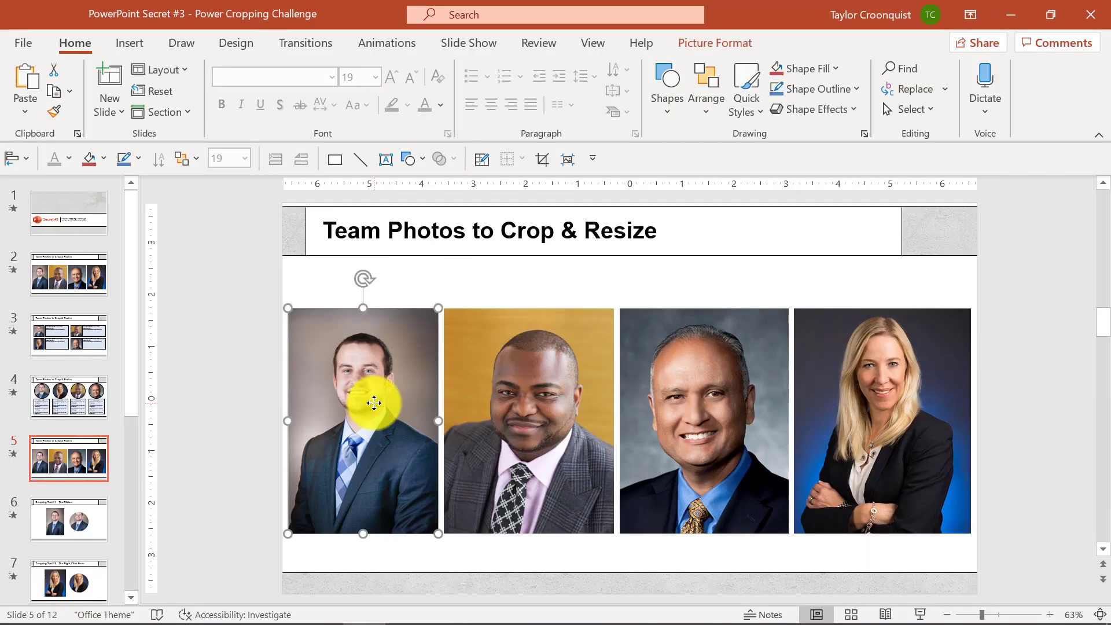
pyautogui.click(714, 47)
pyautogui.click(931, 75)
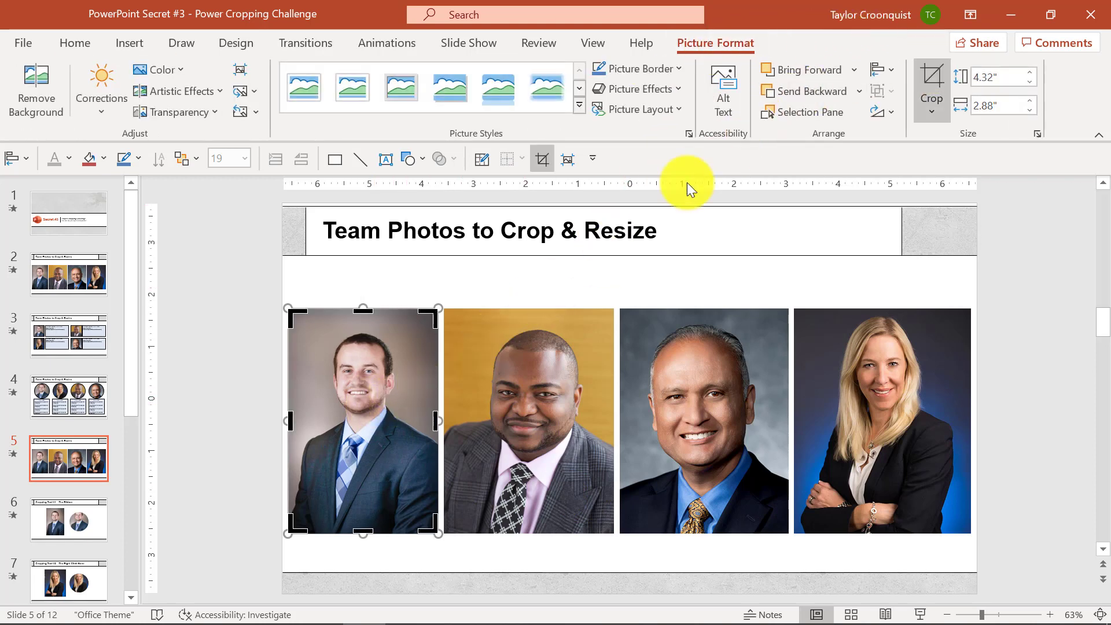
pyautogui.moveTo(433, 317); pyautogui.dragTo(415, 324)
pyautogui.moveTo(294, 525); pyautogui.dragTo(317, 447)
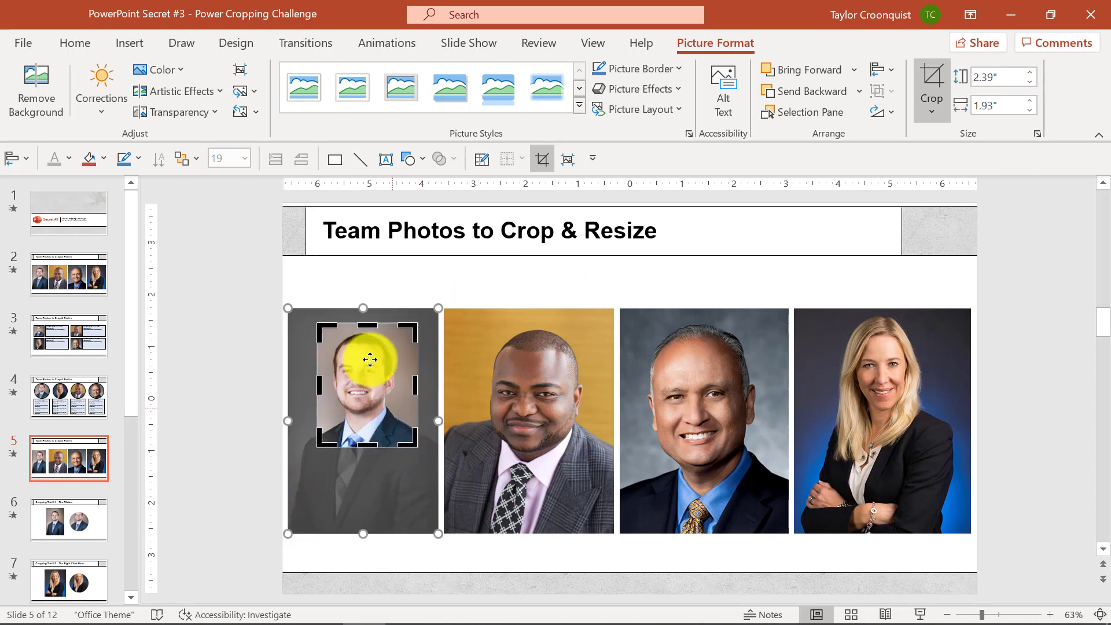
pyautogui.press('Escape')
pyautogui.moveTo(389, 392); pyautogui.dragTo(902, 399)
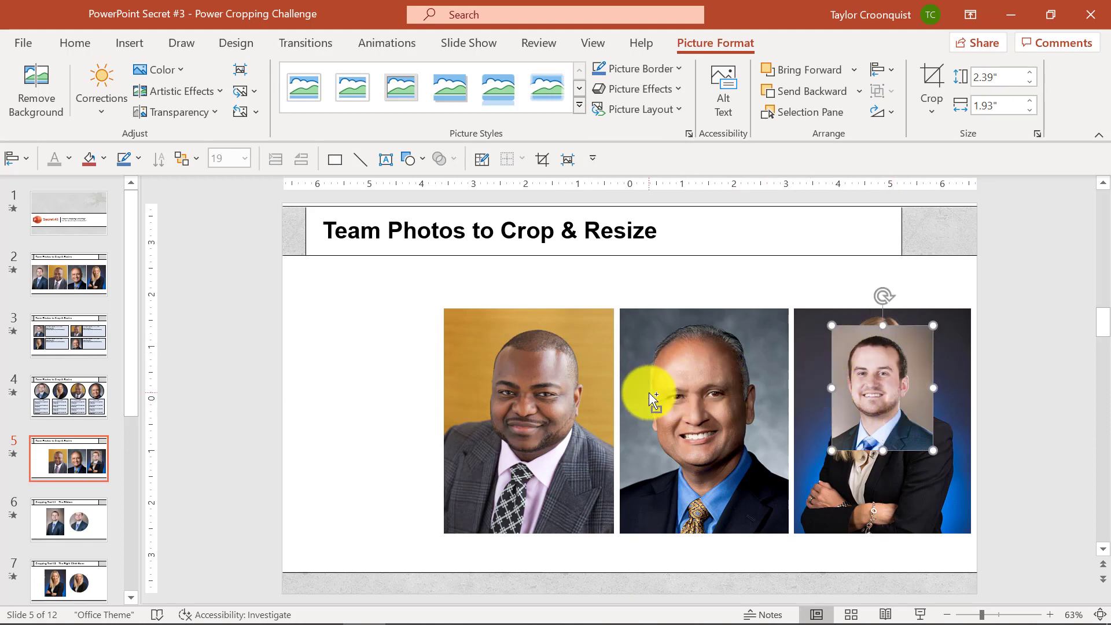
pyautogui.hotkey('ctrl', 'z')
pyautogui.hotkey('ctrl', 'z')
pyautogui.hotkey('ctrl', 'z')
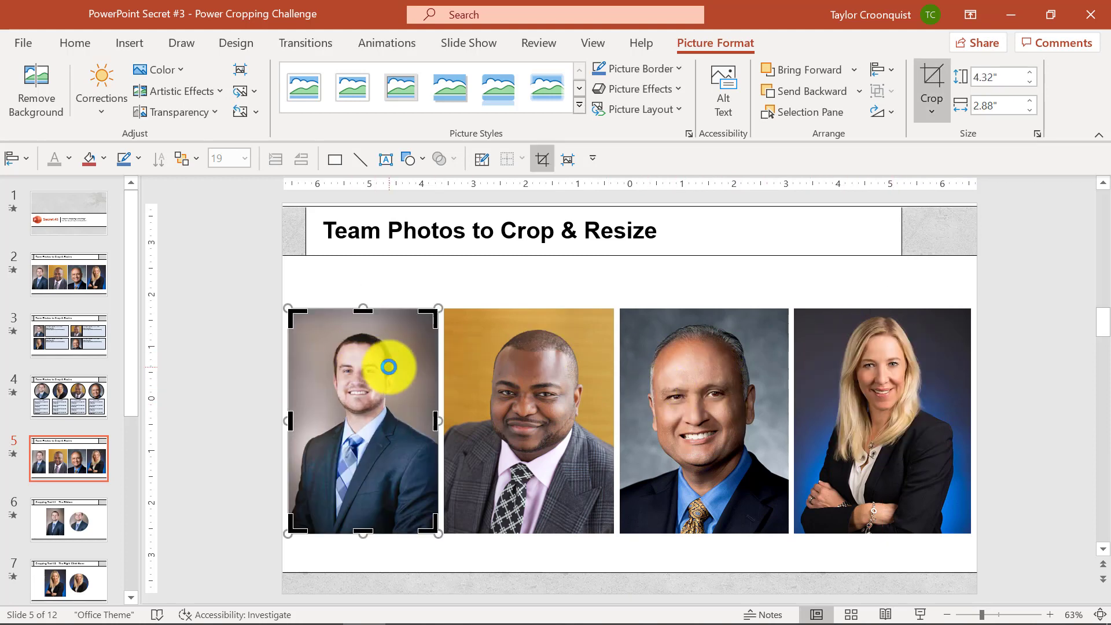
pyautogui.click(548, 566)
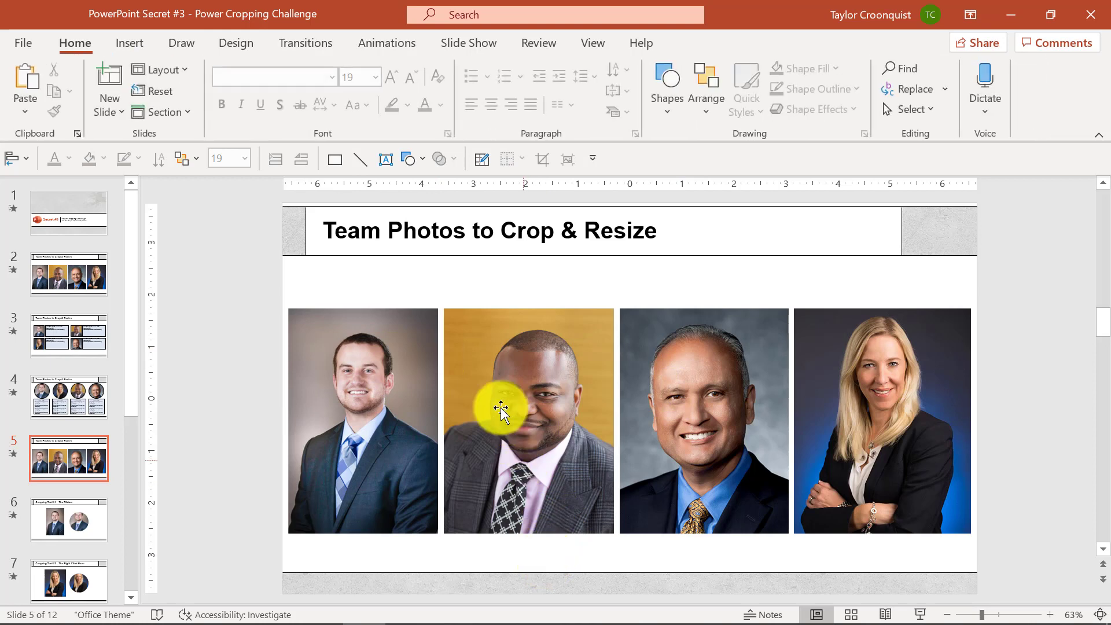
pyautogui.click(380, 329)
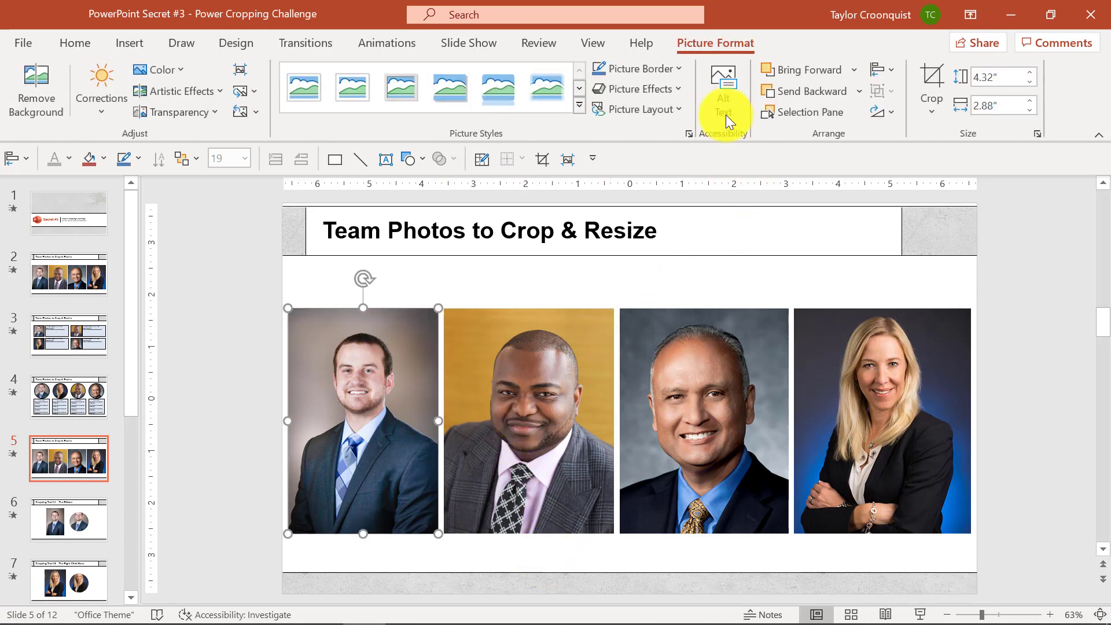
pyautogui.click(926, 115)
pyautogui.moveTo(942, 164)
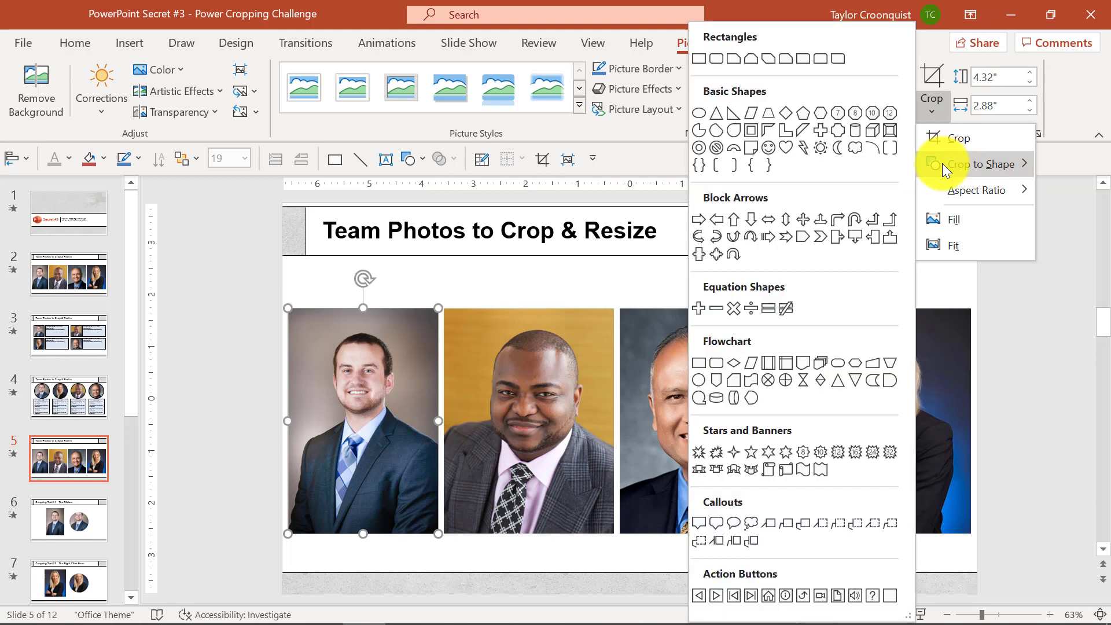
pyautogui.click(700, 113)
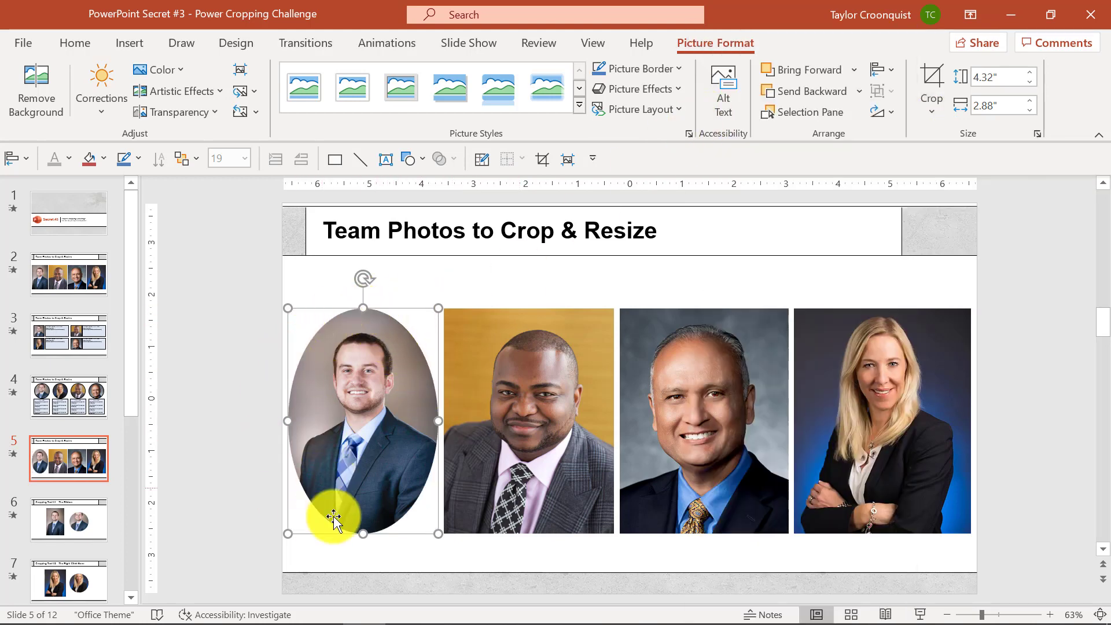
pyautogui.moveTo(362, 308); pyautogui.dragTo(363, 422)
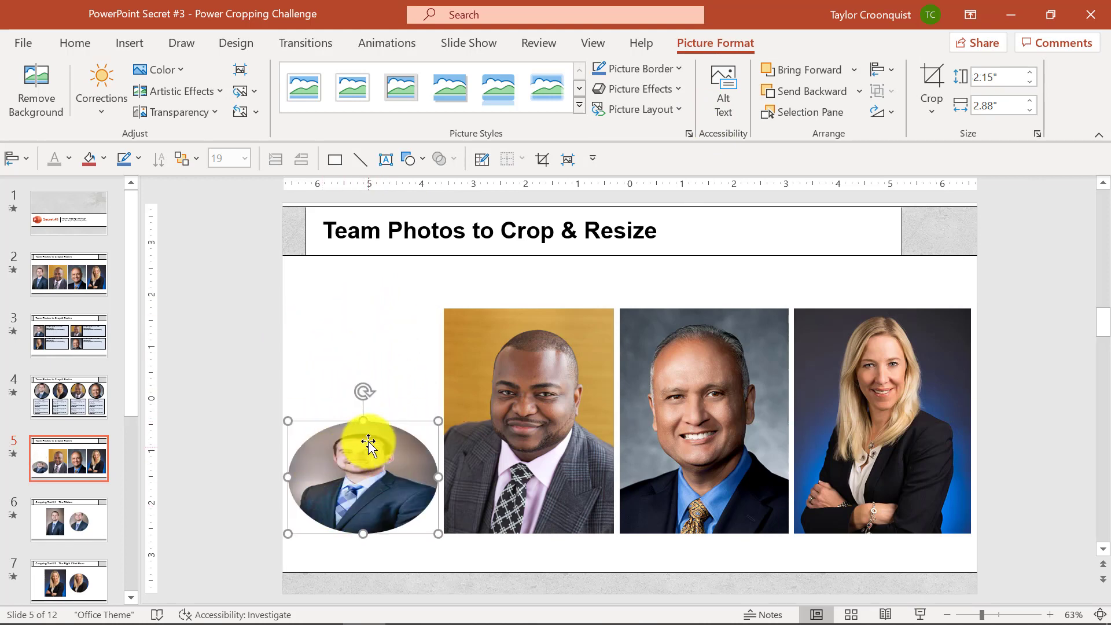
pyautogui.hotkey('ctrl', 'z')
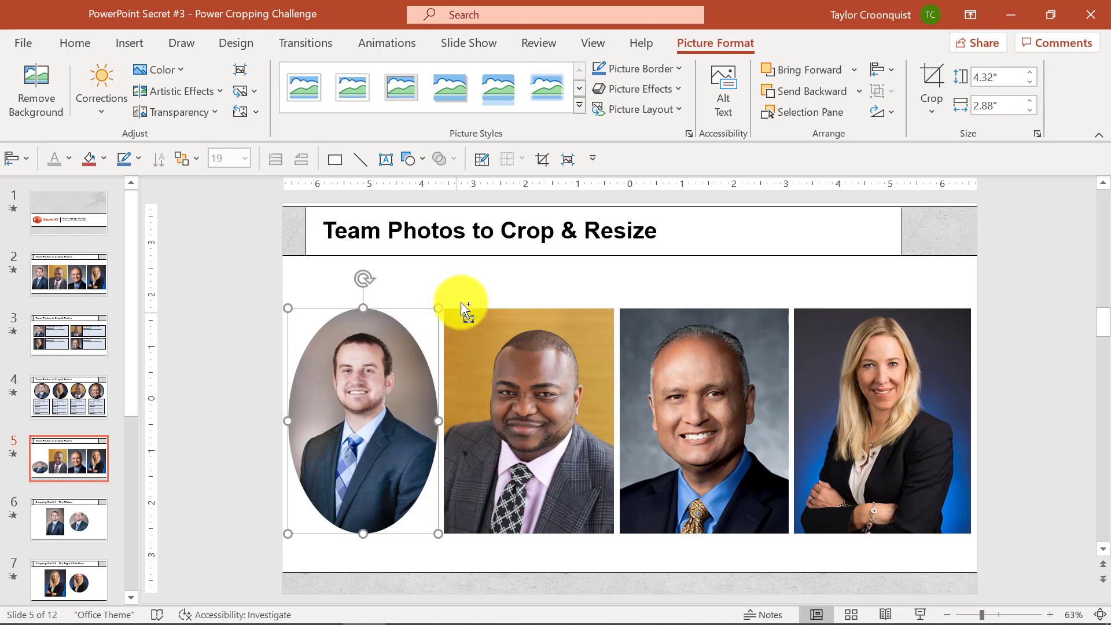
pyautogui.hotkey('ctrl', 'z')
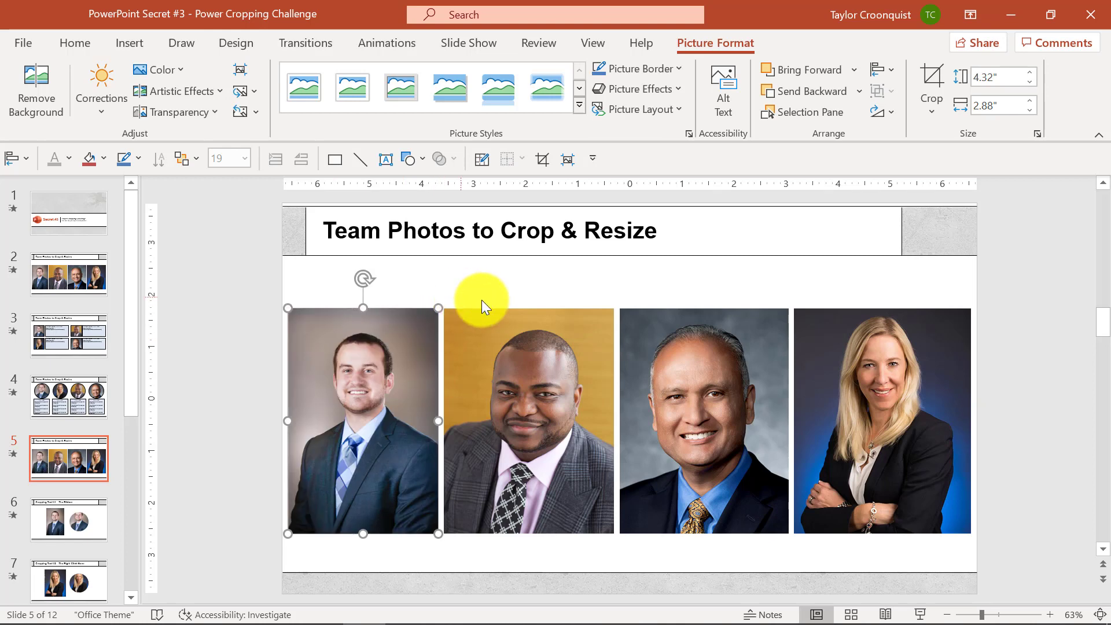
pyautogui.click(1002, 367)
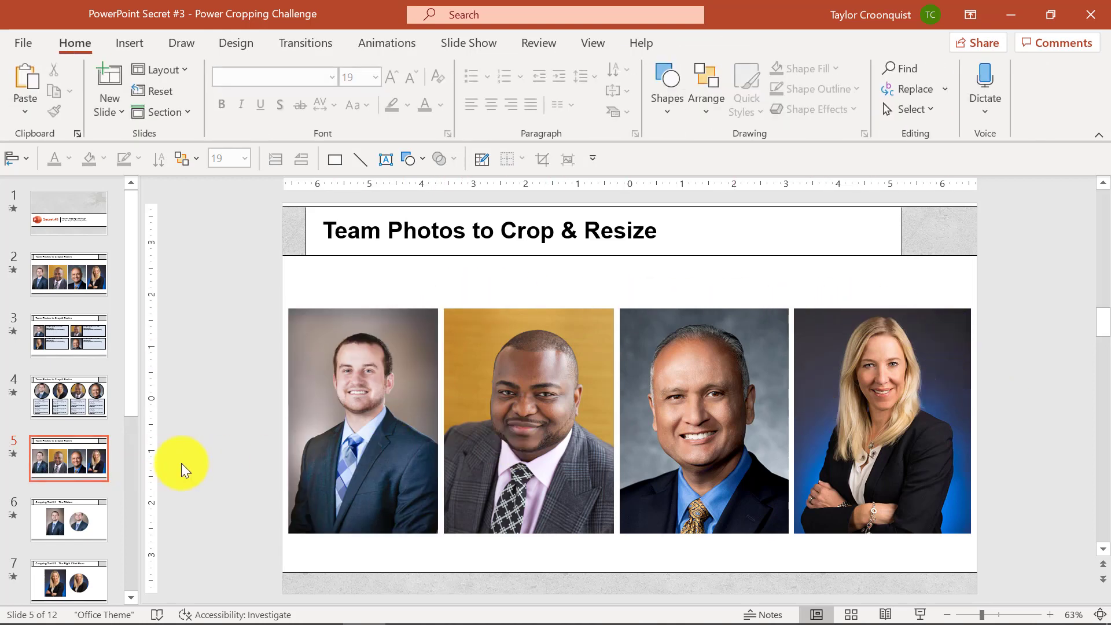
pyautogui.hotkey('ctrl', 'd')
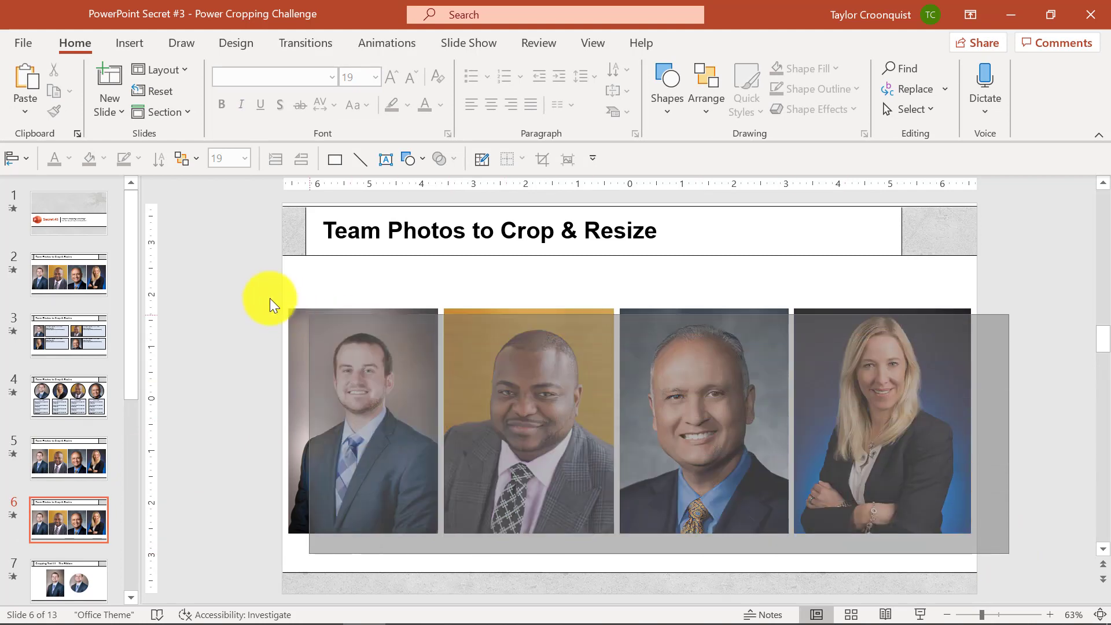
# Move the four photos up the slide, then nudge both rows of headshots slightly right and up
pyautogui.moveTo(282, 303); pyautogui.dragTo(280, 302)
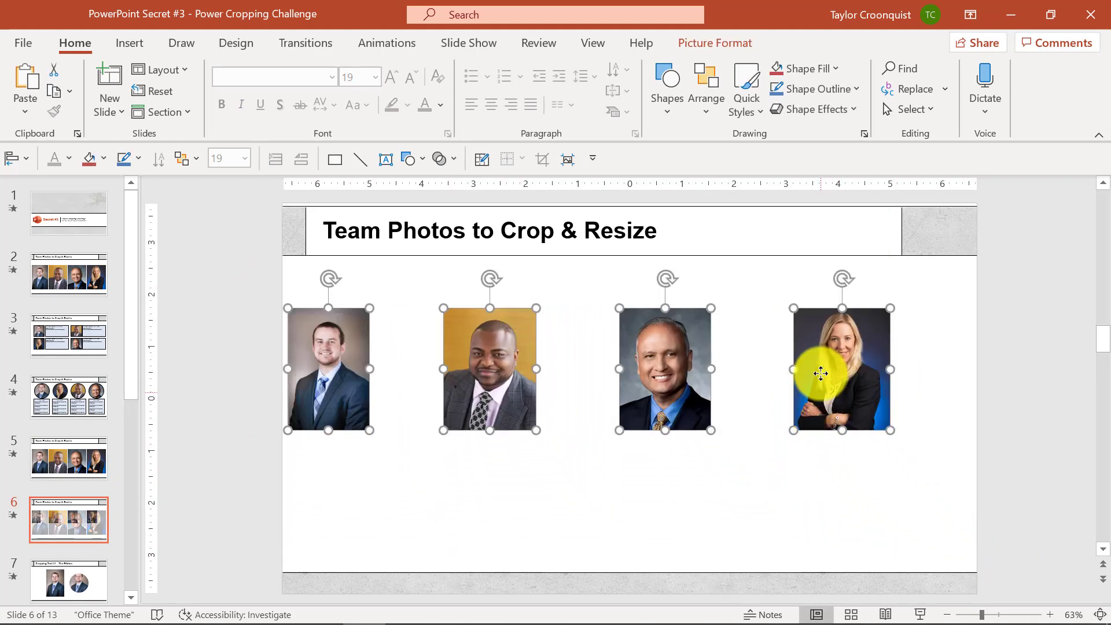
pyautogui.moveTo(820, 379); pyautogui.dragTo(816, 350)
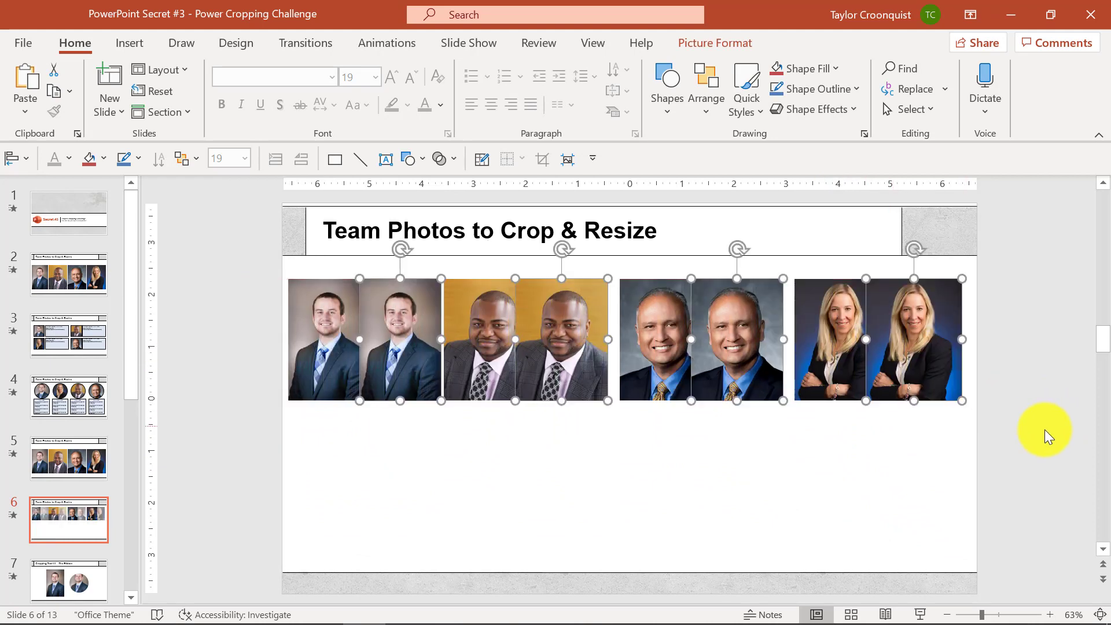
pyautogui.moveTo(1047, 430); pyautogui.dragTo(260, 265)
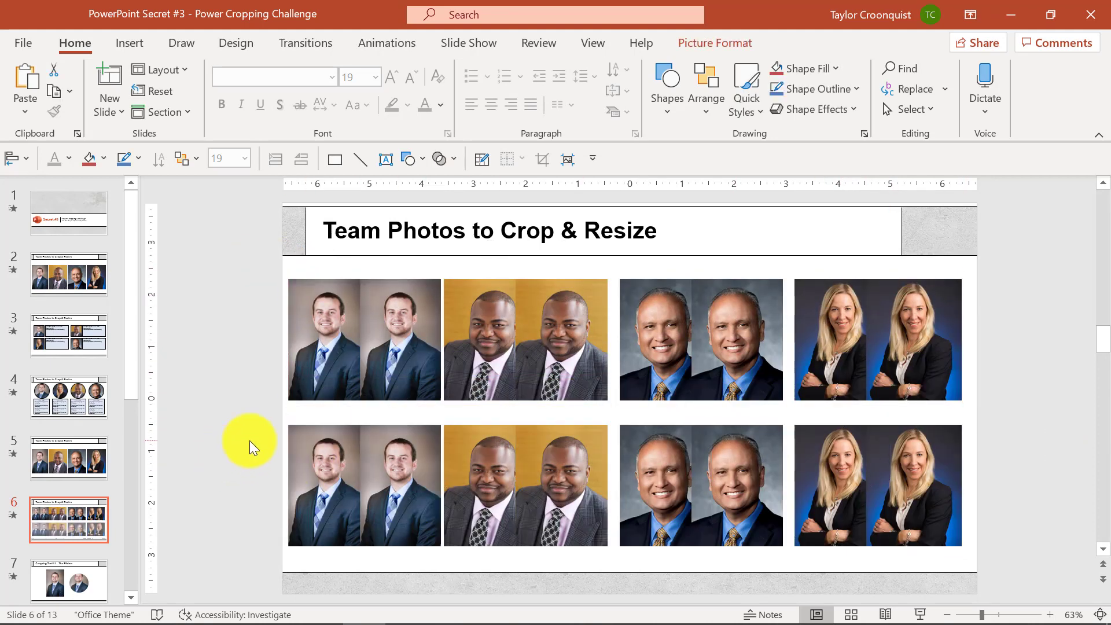
pyautogui.click(259, 418)
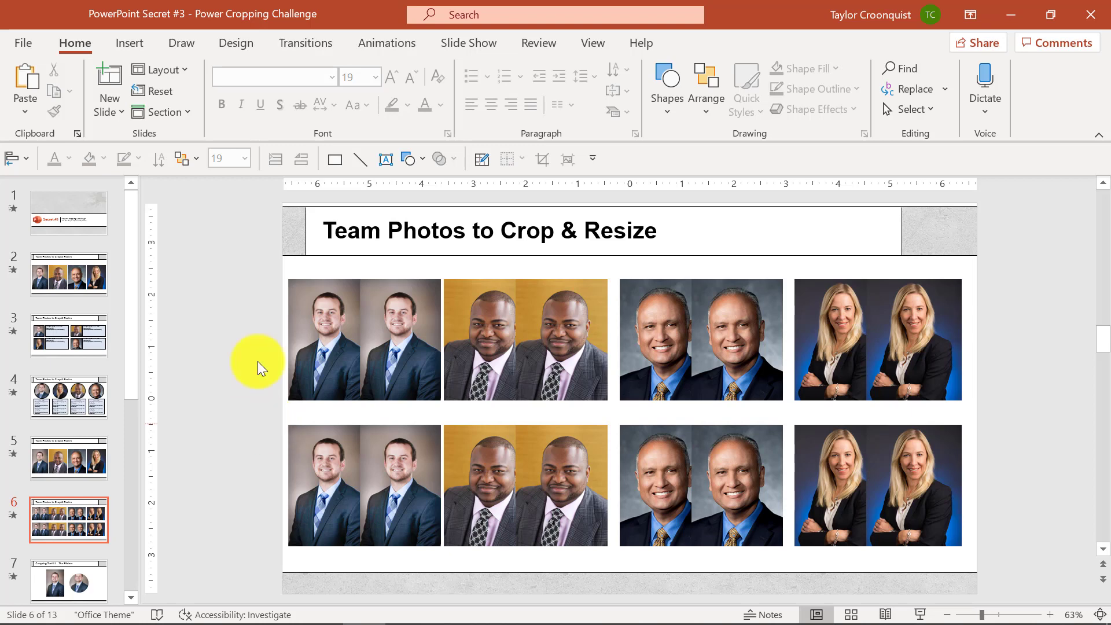
pyautogui.moveTo(231, 262); pyautogui.dragTo(1025, 574)
pyautogui.moveTo(753, 362)
pyautogui.mouseDown()
pyautogui.moveTo(818, 401)
pyautogui.moveTo(759, 428)
pyautogui.moveTo(761, 322)
pyautogui.moveTo(758, 344)
pyautogui.mouseUp()
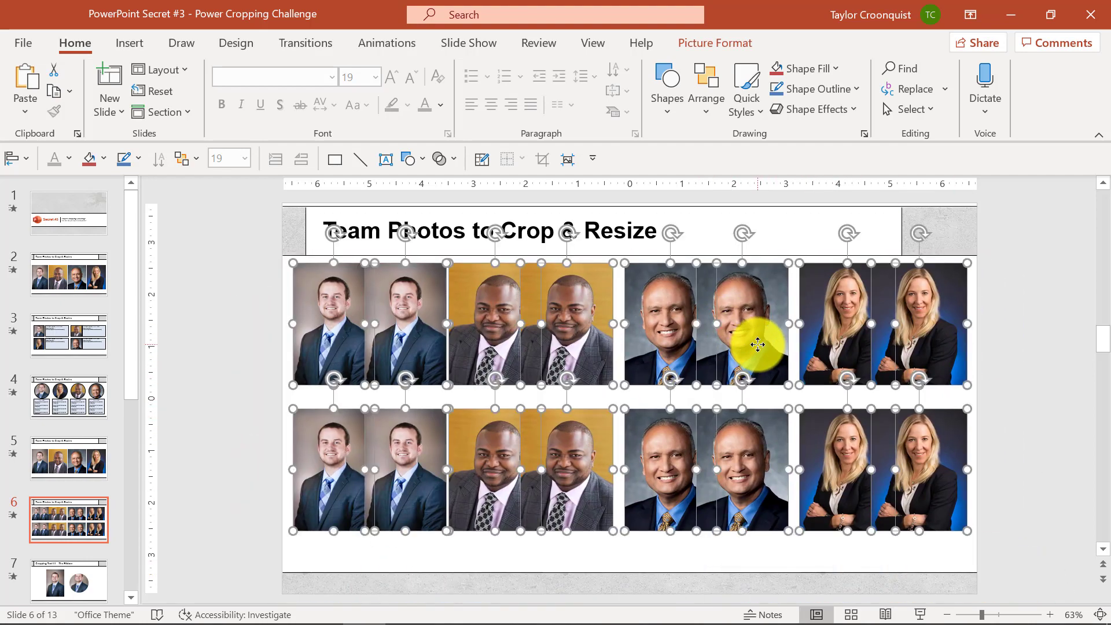
# Apply the Picture Lineup picture layout to the sixteen selected headshots
pyautogui.click(742, 43)
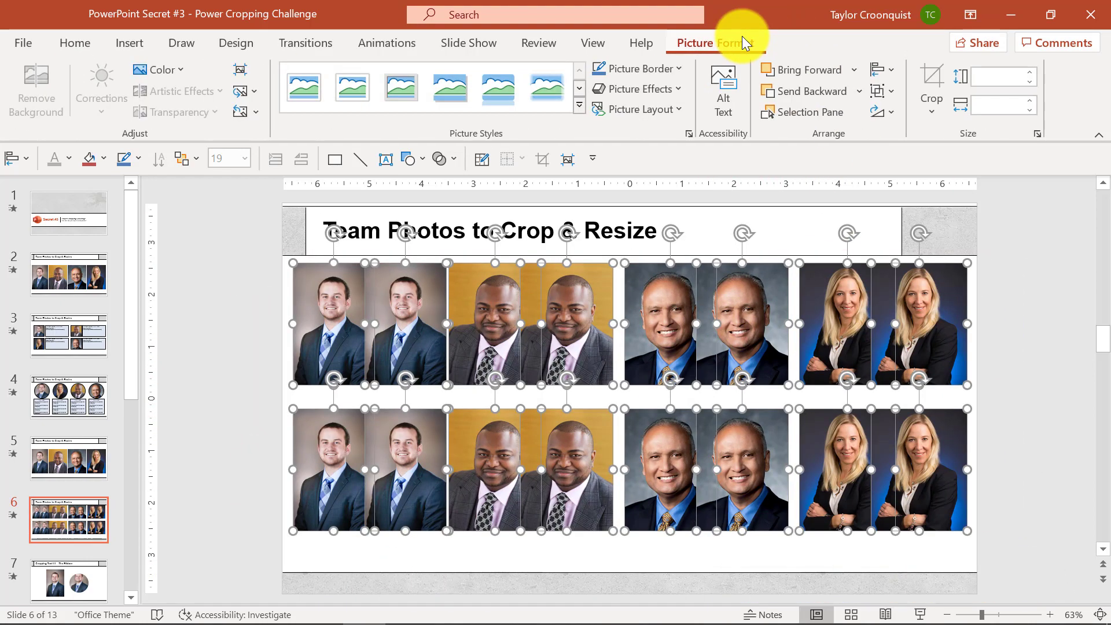
pyautogui.click(663, 108)
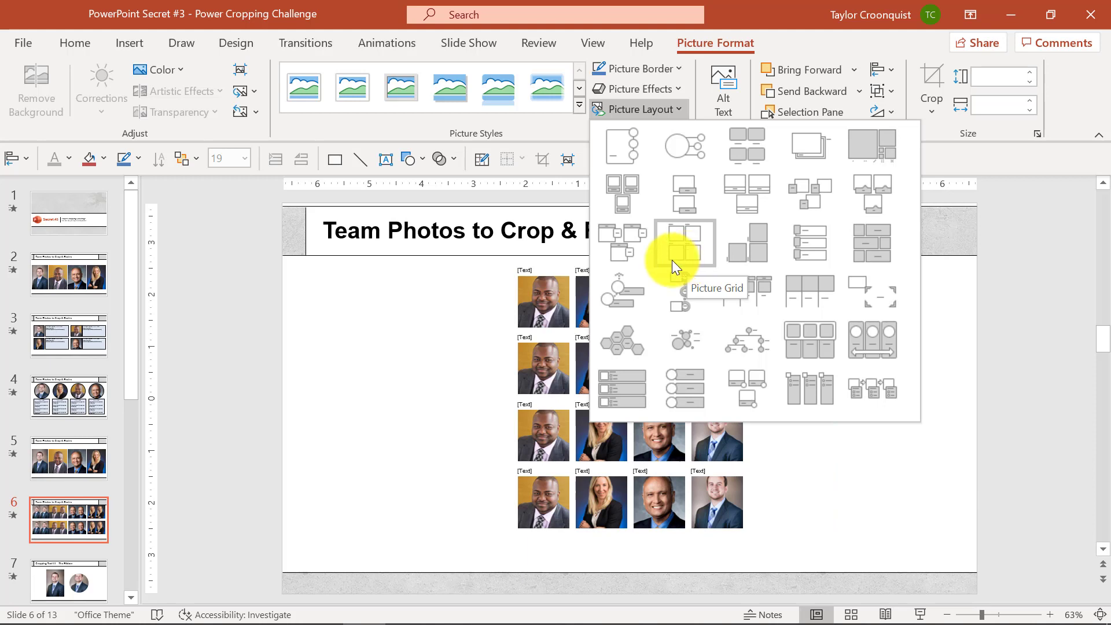
pyautogui.click(646, 260)
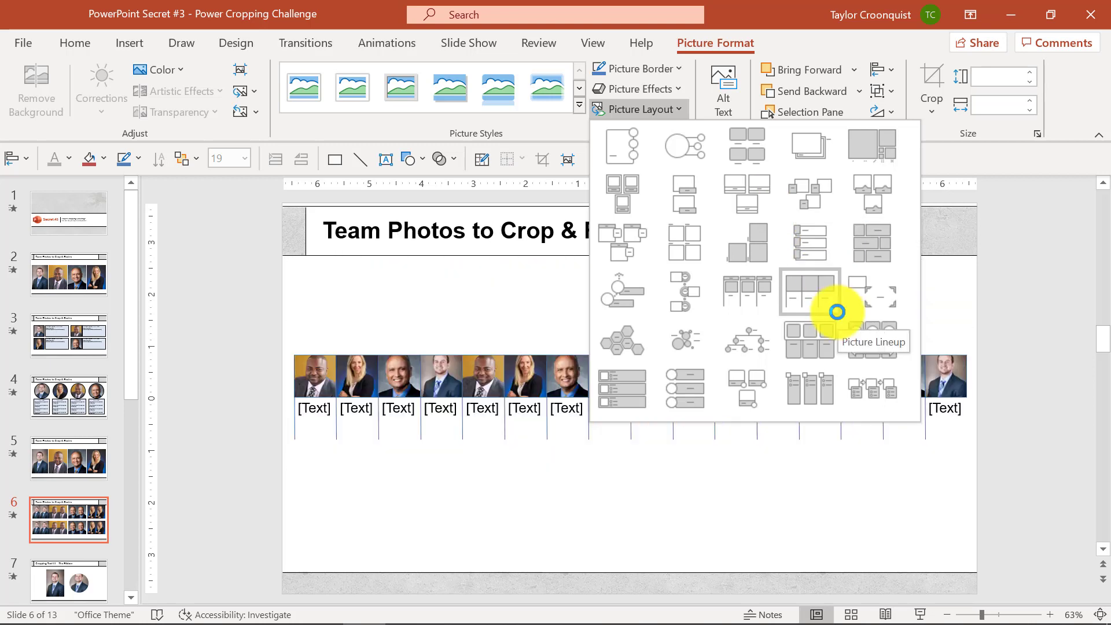
pyautogui.click(821, 297)
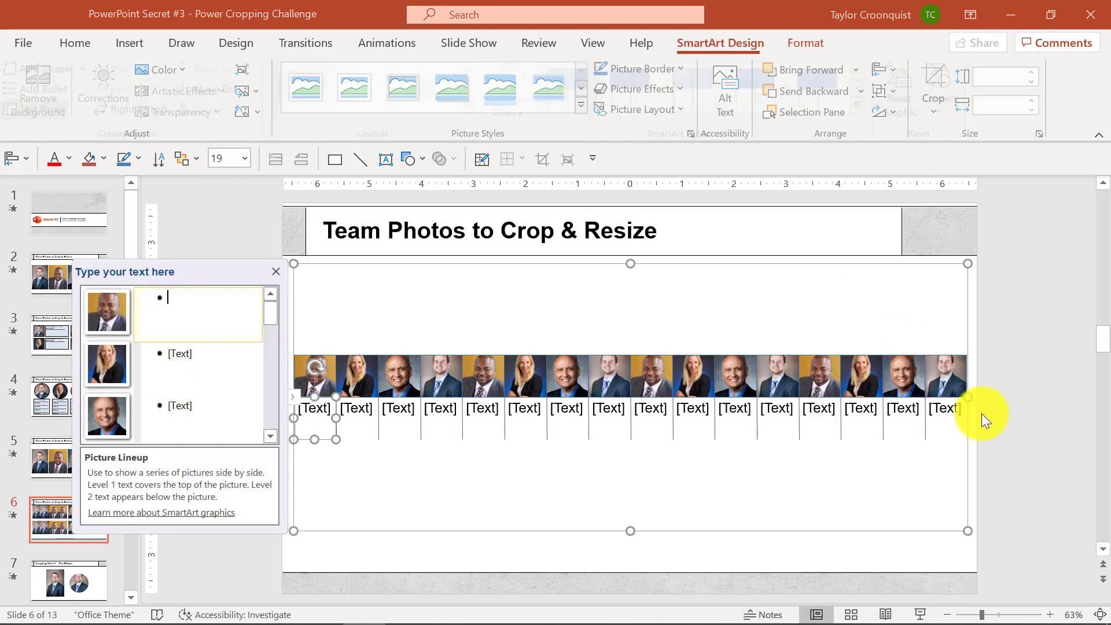
# Convert the Picture Lineup SmartArt to shapes, ungroup them, and delete the twelve right-hand shapes
pyautogui.click(968, 322)
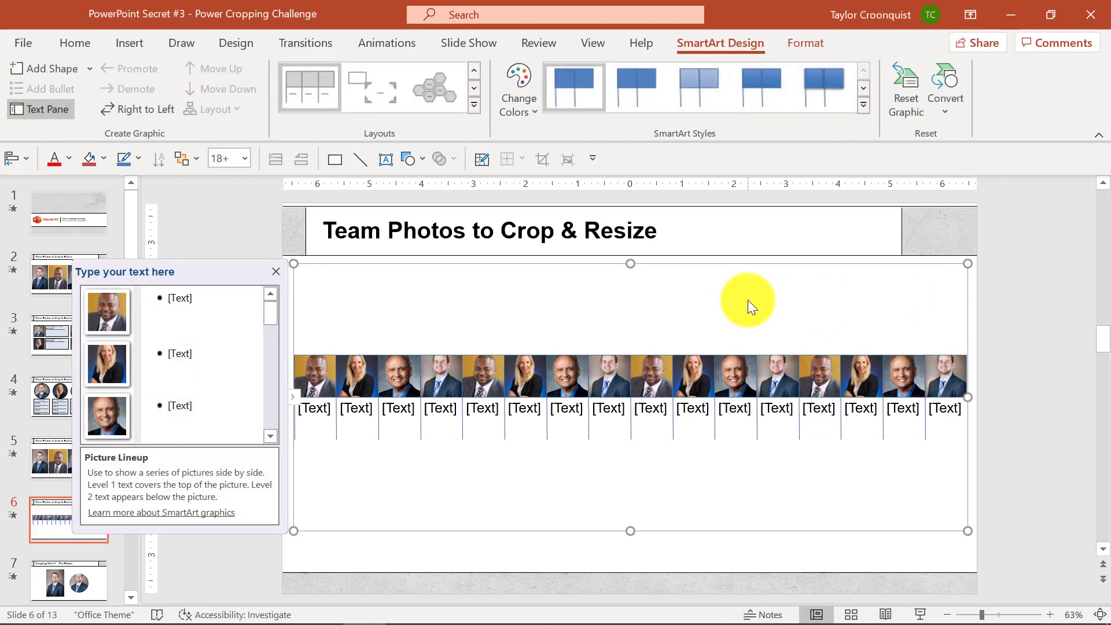
pyautogui.click(950, 113)
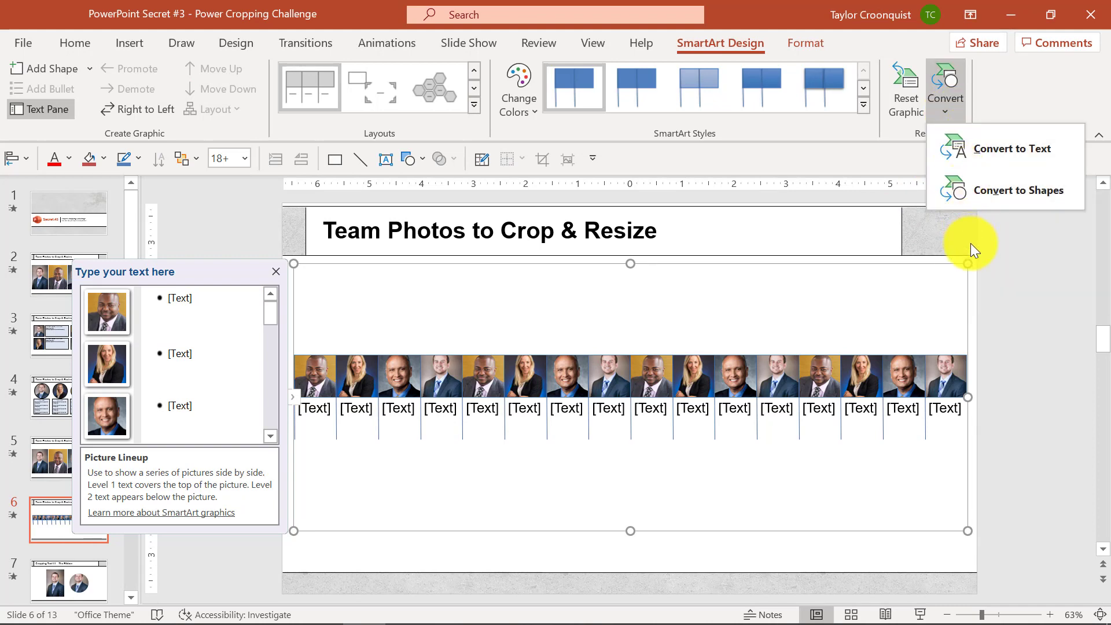
pyautogui.click(966, 293)
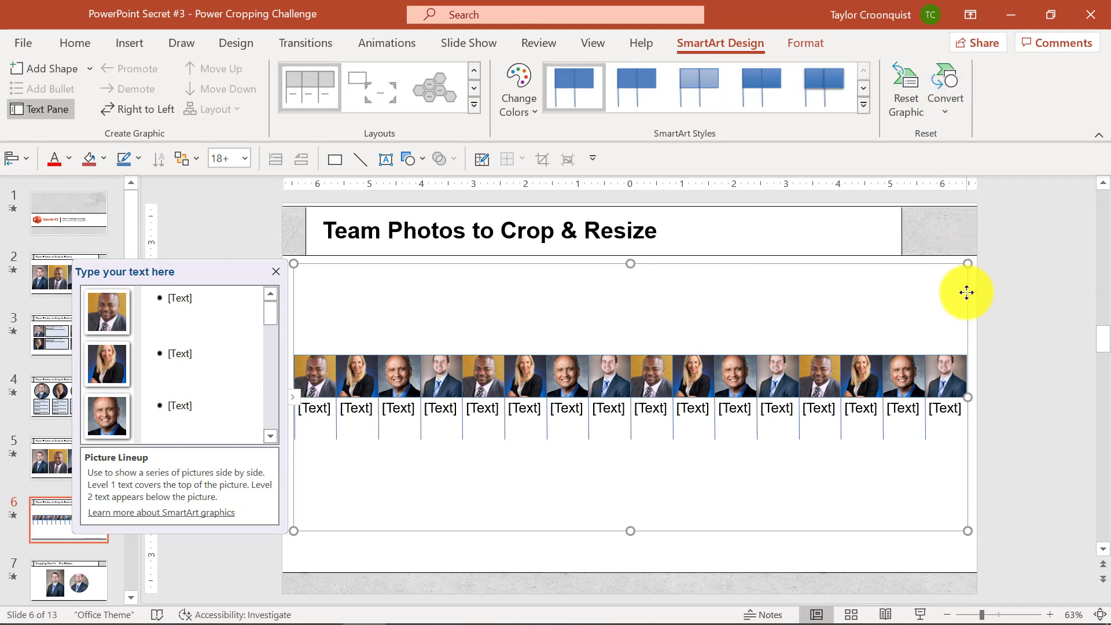
pyautogui.hotkey('ctrl', 'shift', 'g')
pyautogui.hotkey('ctrl', 'shift', 'g')
pyautogui.moveTo(1018, 470); pyautogui.dragTo(455, 340)
pyautogui.press('Delete')
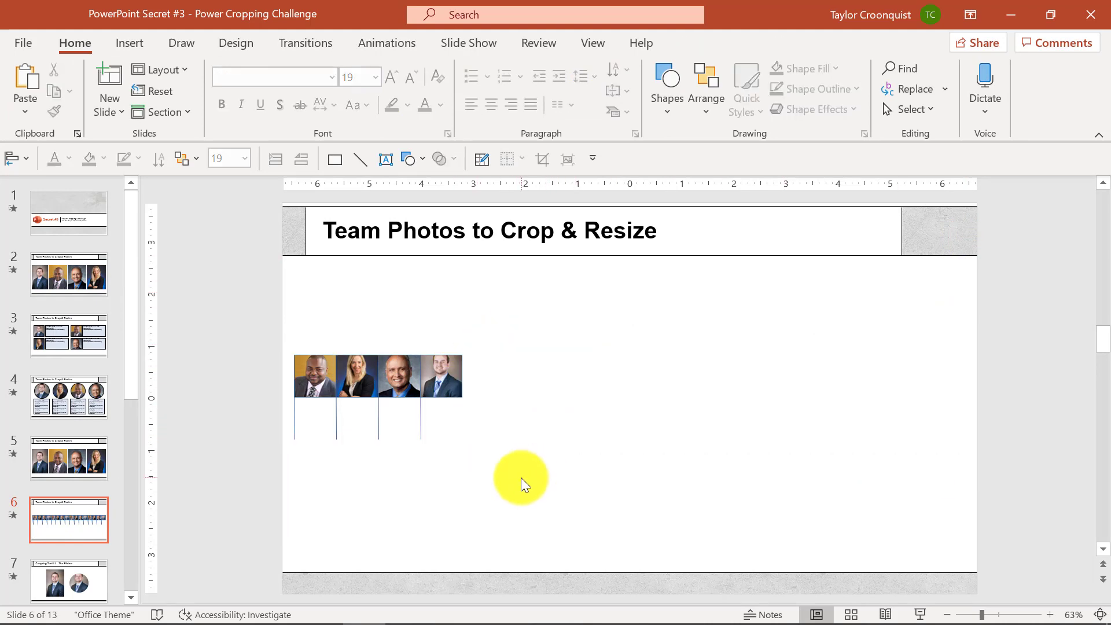
# Group the four remaining photos and delete the leftover connector lines
pyautogui.moveTo(506, 411); pyautogui.dragTo(302, 280)
pyautogui.hotkey('ctrl', 'g')
pyautogui.moveTo(245, 328); pyautogui.dragTo(470, 458)
pyautogui.press('Delete')
# Enlarge the photo group into a wide row spanning the slide and shift it slightly left
pyautogui.click(427, 307)
pyautogui.moveTo(462, 320); pyautogui.dragTo(706, 495)
pyautogui.moveTo(713, 441); pyautogui.dragTo(673, 440)
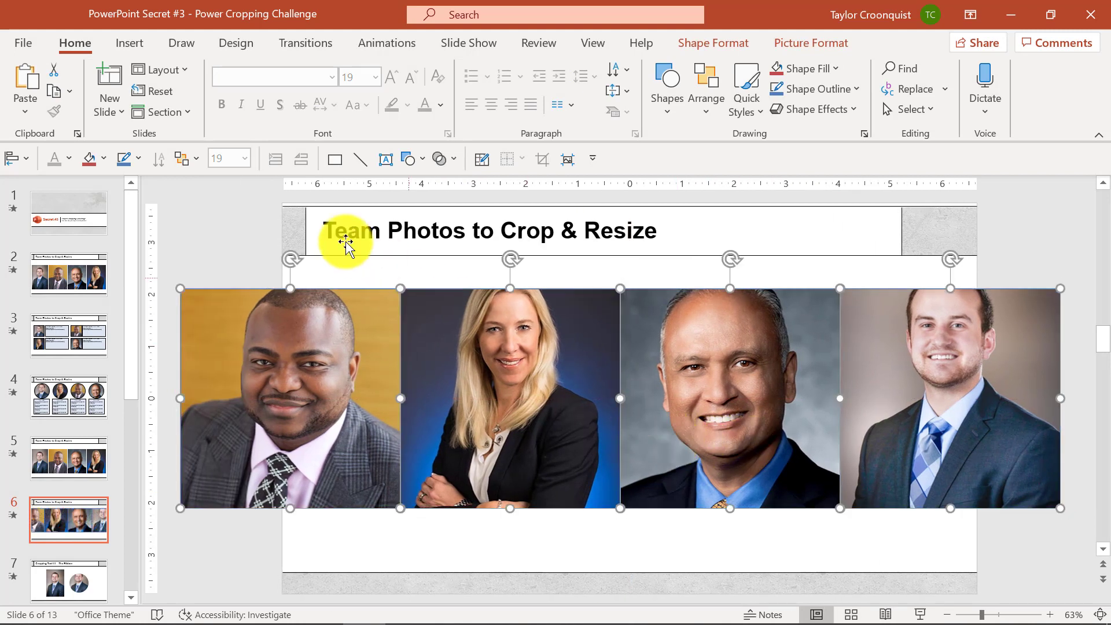
pyautogui.click(210, 255)
pyautogui.moveTo(296, 305); pyautogui.dragTo(1045, 325)
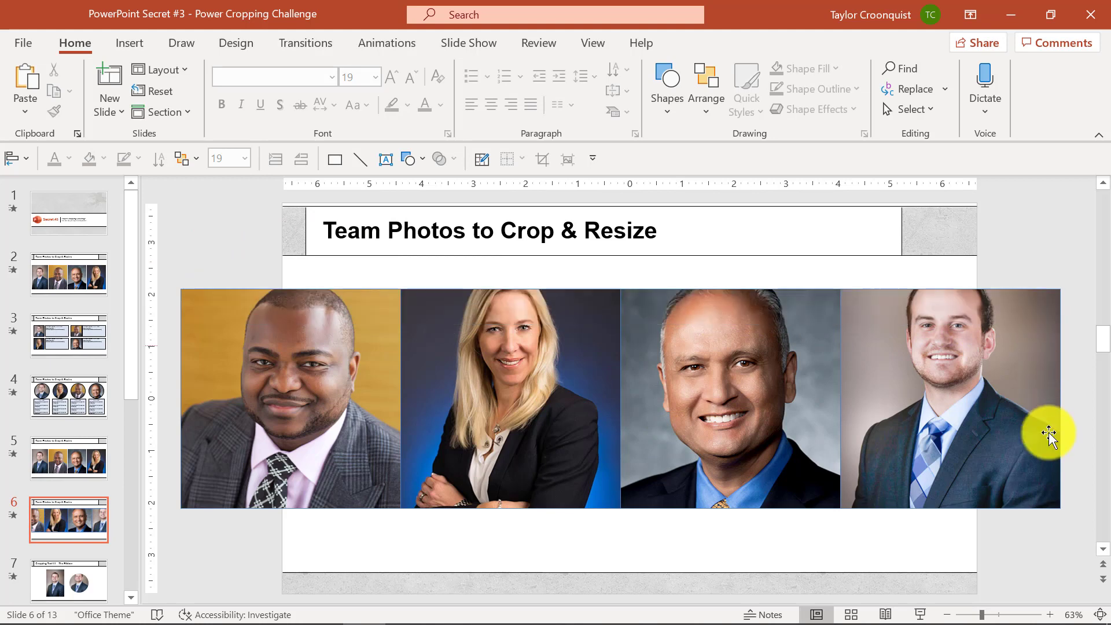
# Change the shape of all four selected photos to an Oval, making identical circles
pyautogui.click(1010, 442)
pyautogui.moveTo(1067, 533); pyautogui.dragTo(173, 270)
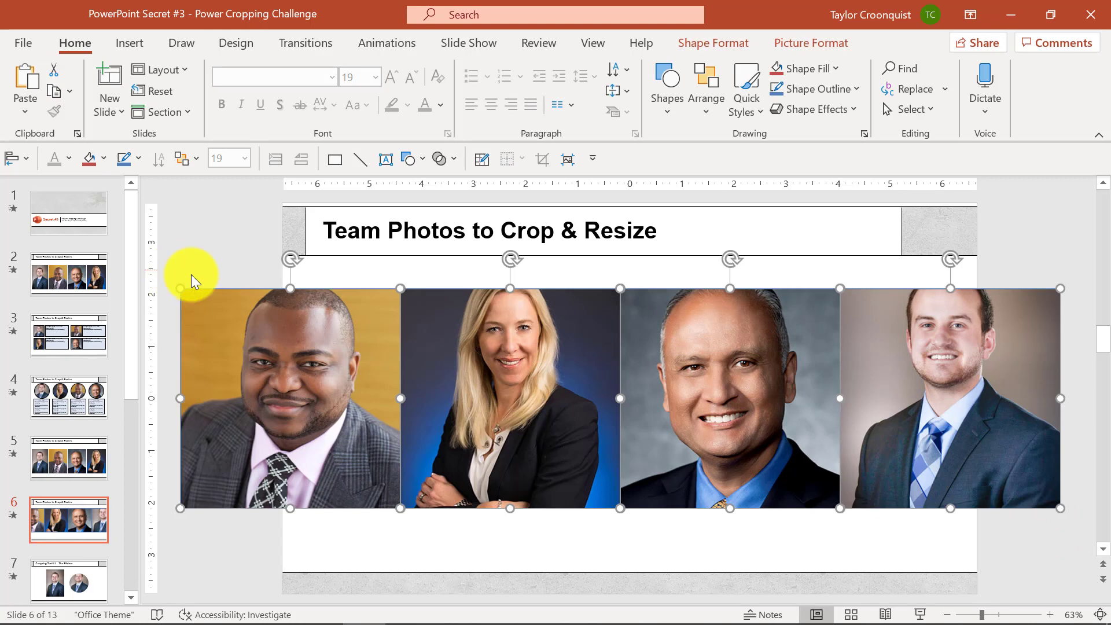
pyautogui.click(687, 43)
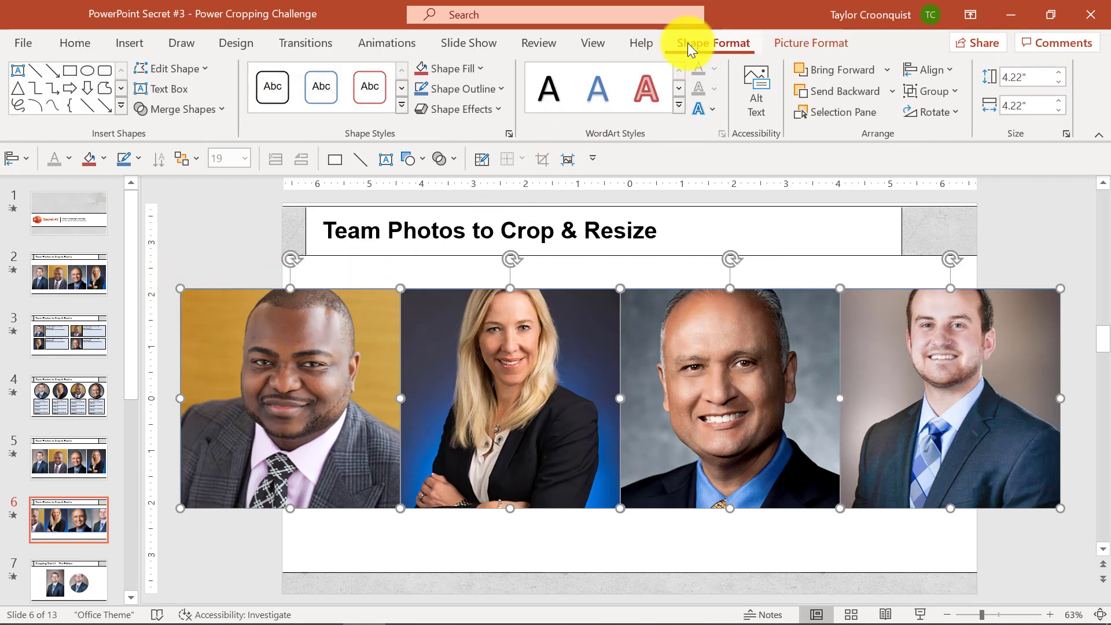
pyautogui.click(201, 62)
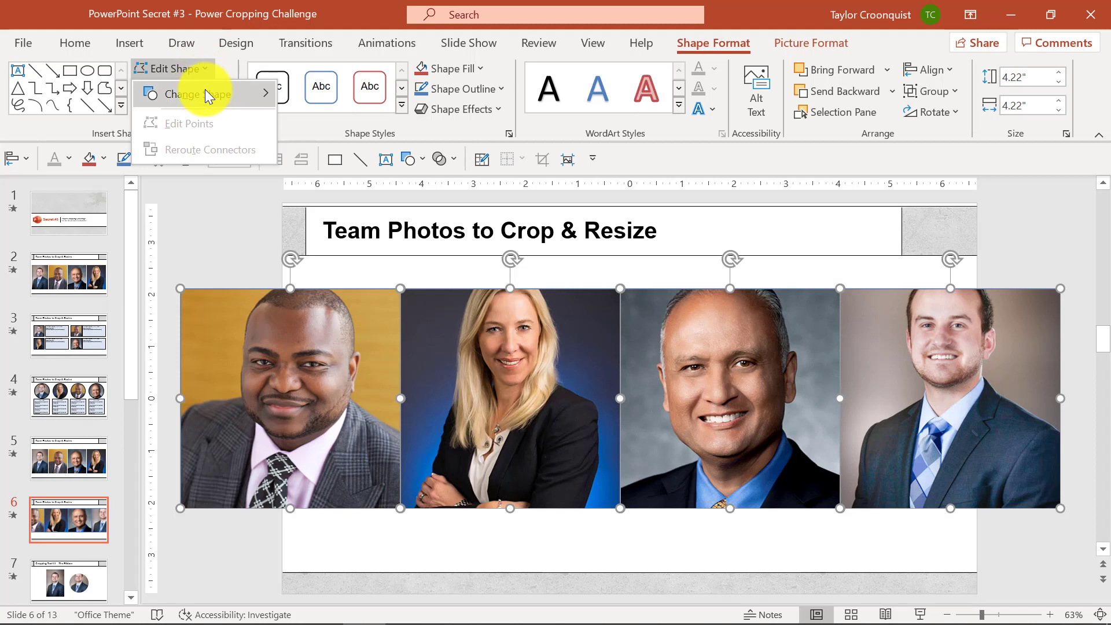
pyautogui.moveTo(209, 96)
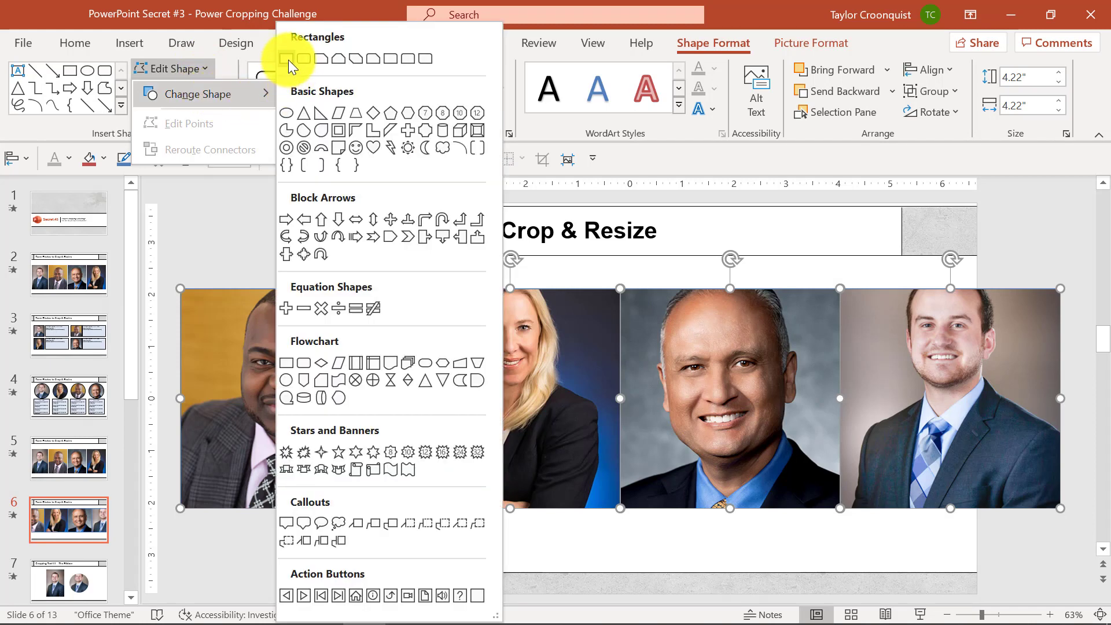
pyautogui.click(288, 113)
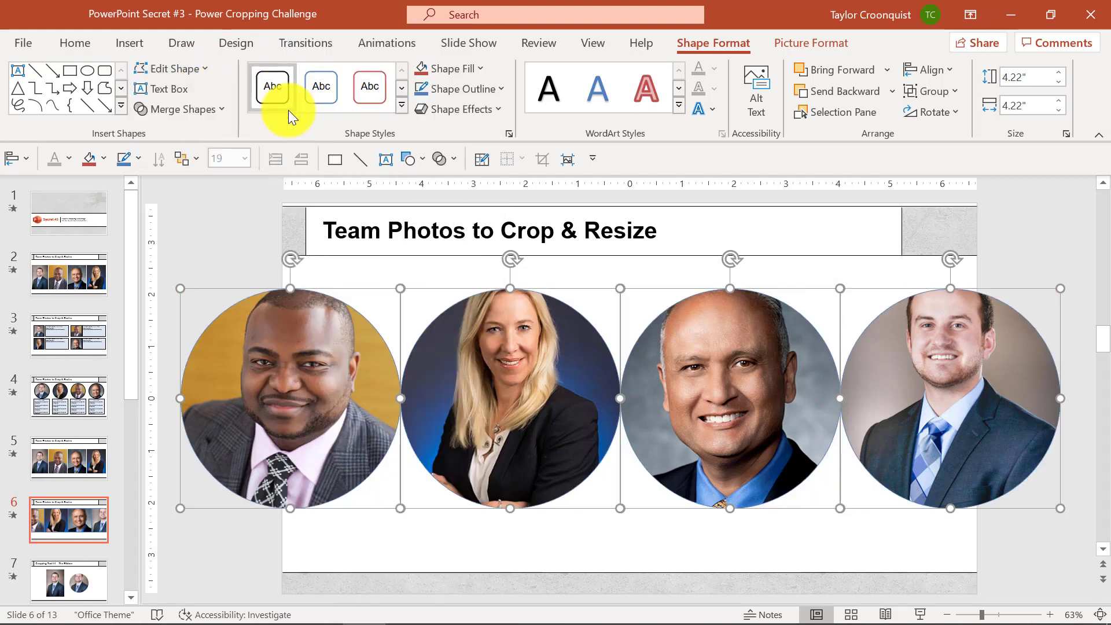
pyautogui.click(671, 539)
pyautogui.moveTo(197, 272); pyautogui.dragTo(1053, 334)
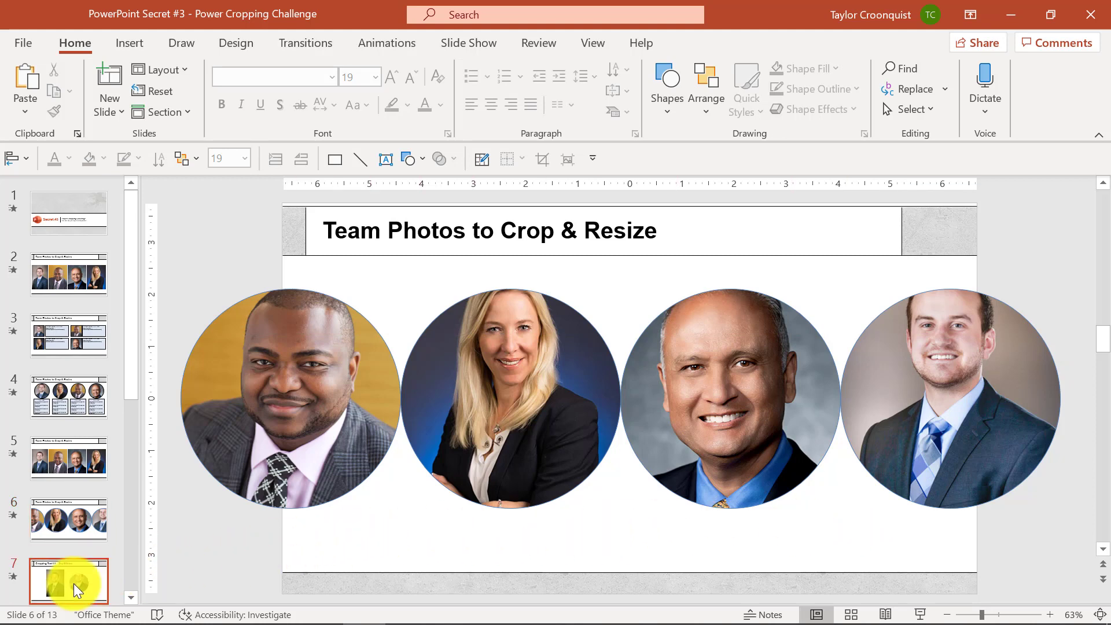
pyautogui.click(74, 583)
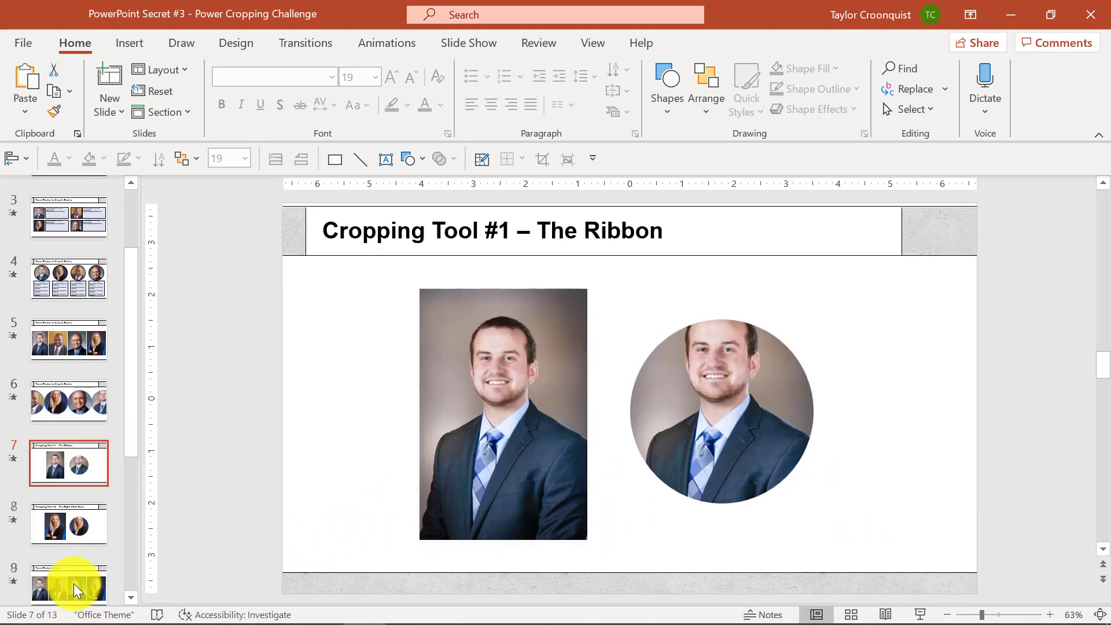
# Reposition the slide 7 headshot inside its circular crop to centre the face, then go to slide 8
pyautogui.click(699, 345)
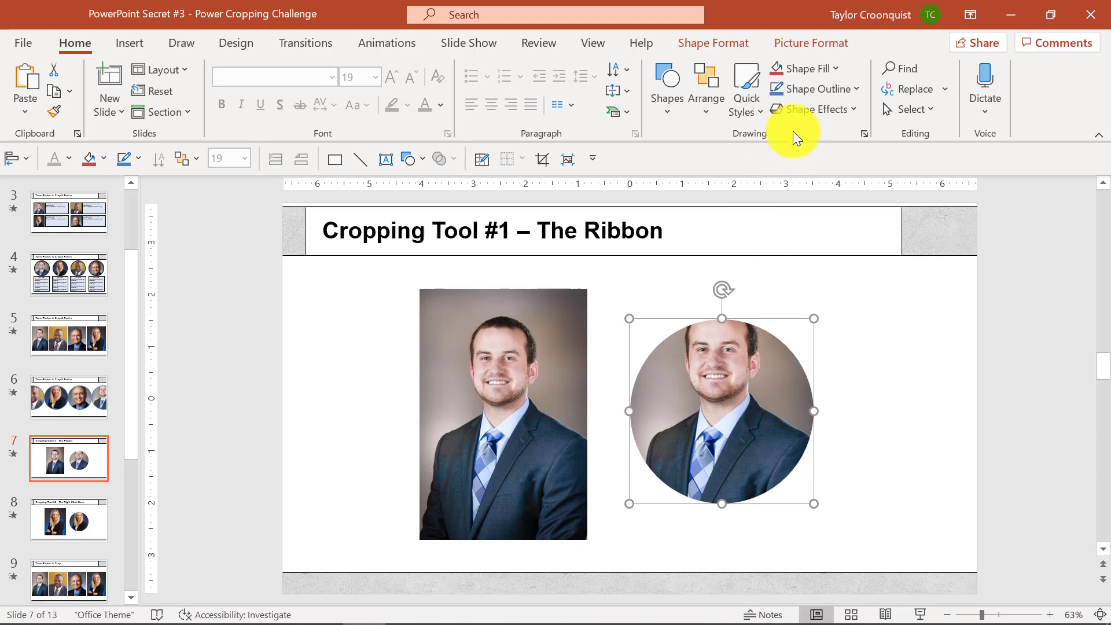
pyautogui.click(833, 47)
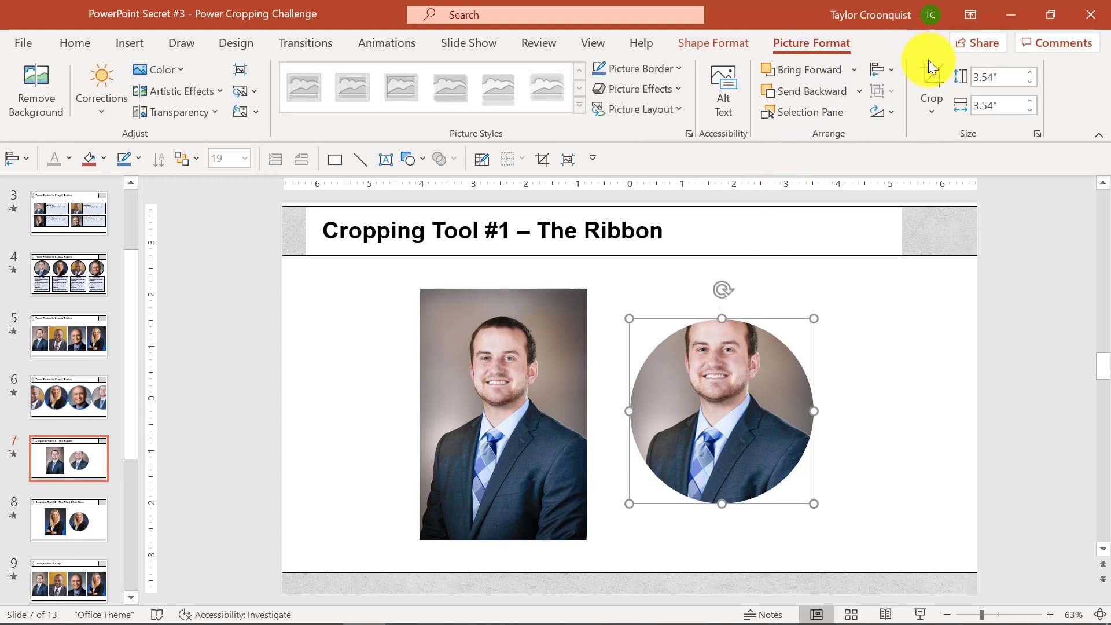
pyautogui.click(930, 73)
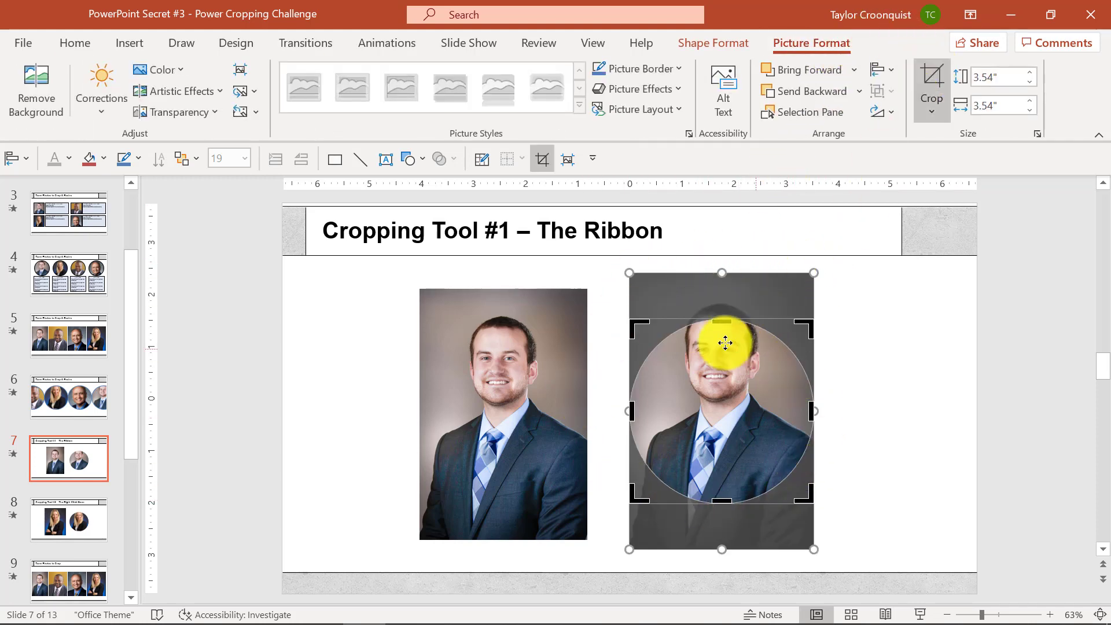
pyautogui.moveTo(720, 347)
pyautogui.mouseDown()
pyautogui.moveTo(720, 377)
pyautogui.moveTo(732, 338)
pyautogui.moveTo(714, 364)
pyautogui.moveTo(721, 358)
pyautogui.mouseUp()
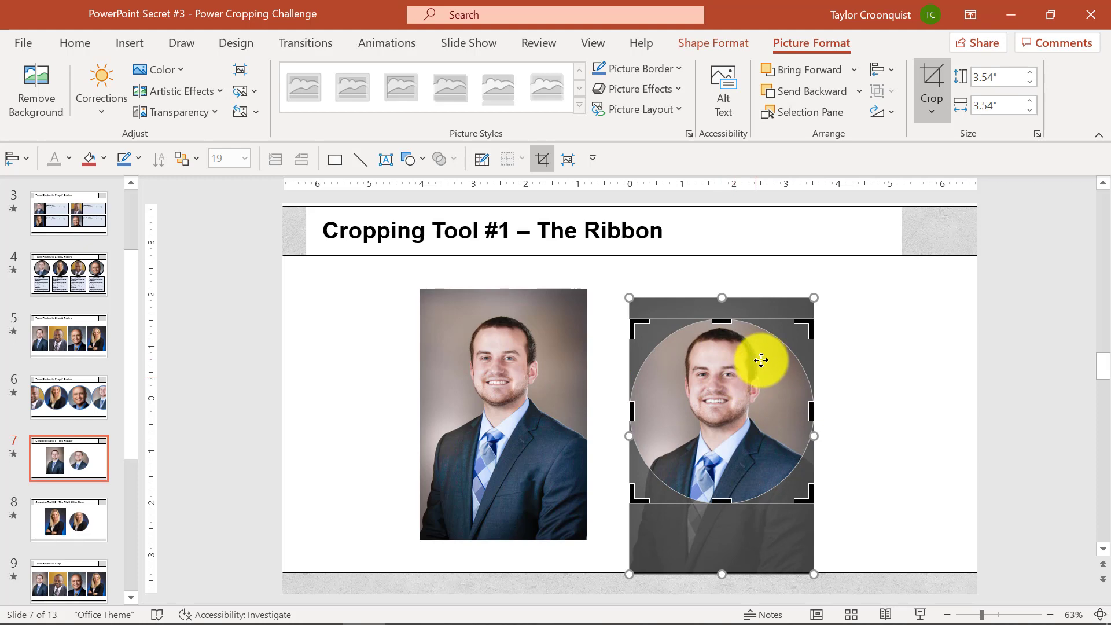
pyautogui.click(924, 408)
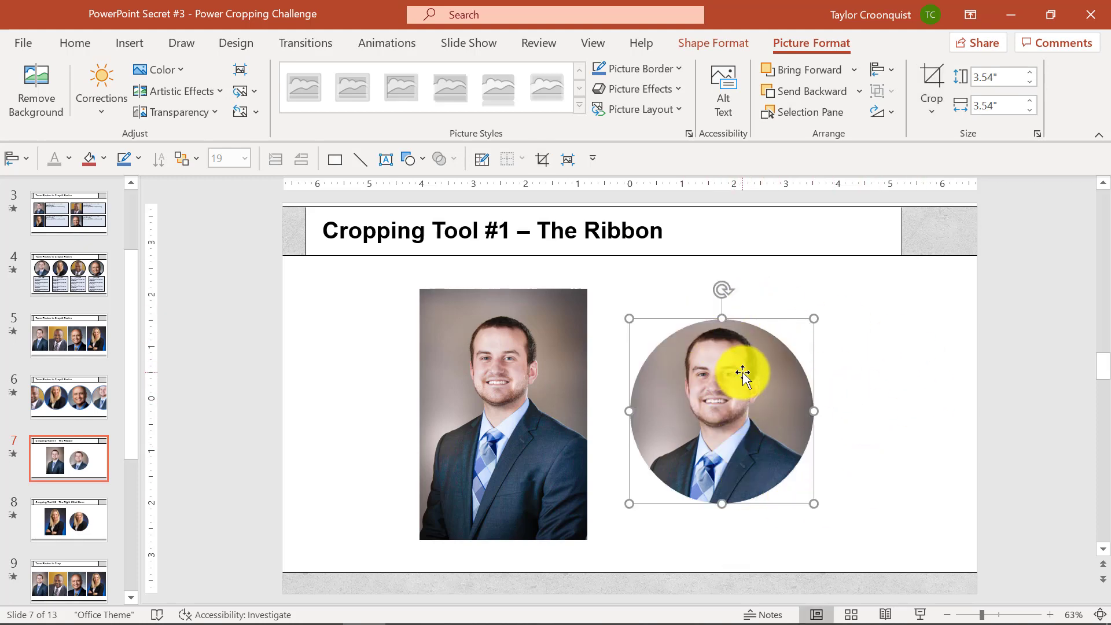
pyautogui.click(73, 520)
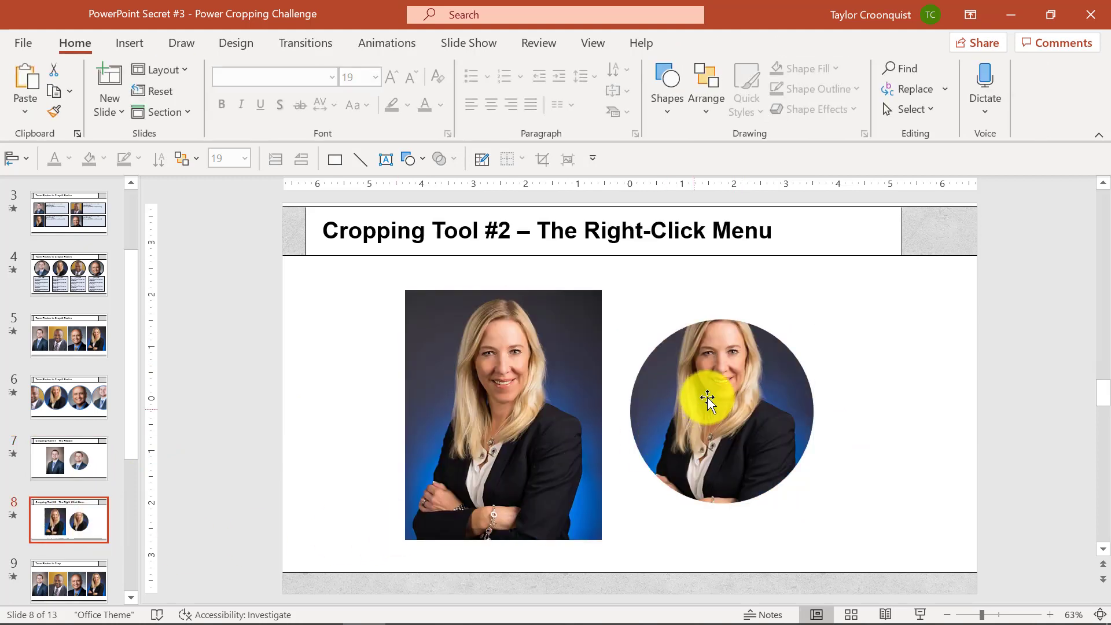
# Open the circular headshot's Format Picture crop settings and set its horizontal offset to 0"
pyautogui.rightClick(723, 362)
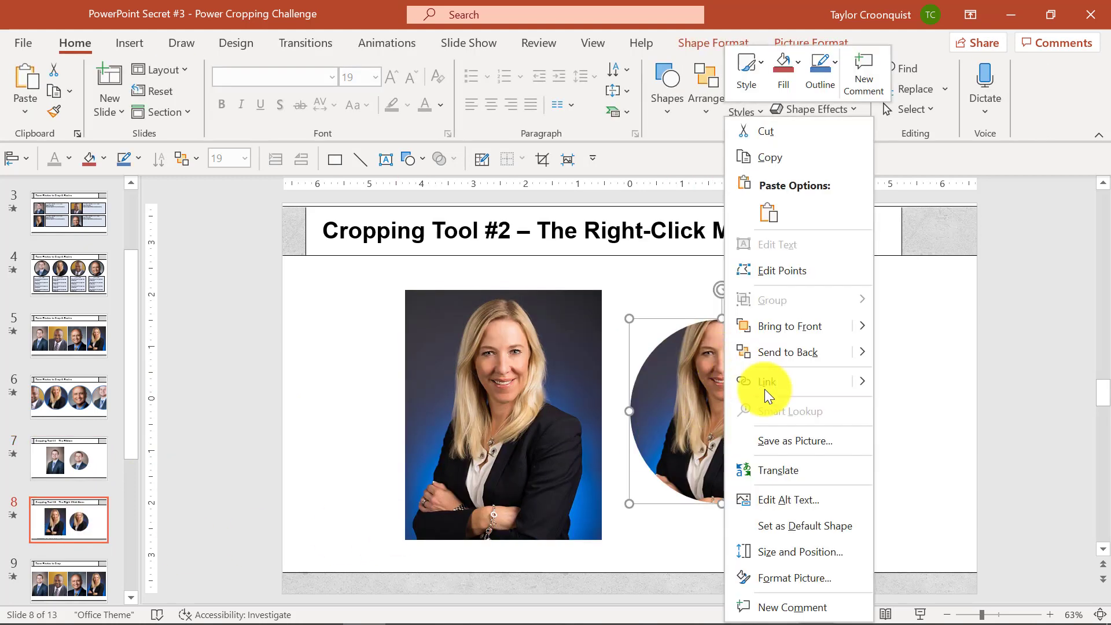
pyautogui.click(786, 578)
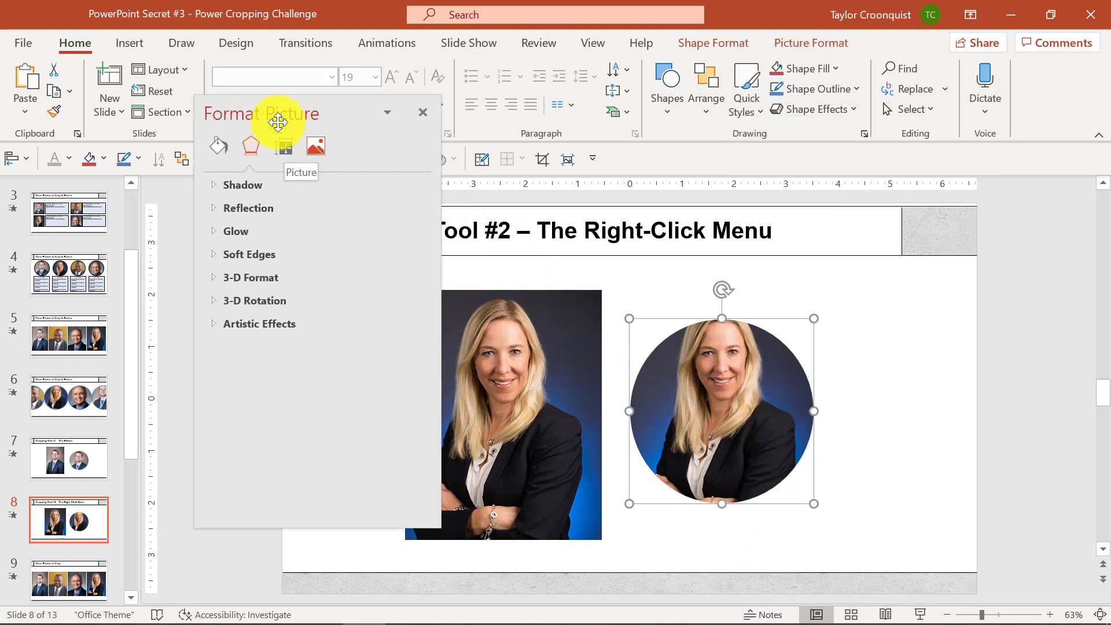
pyautogui.click(316, 147)
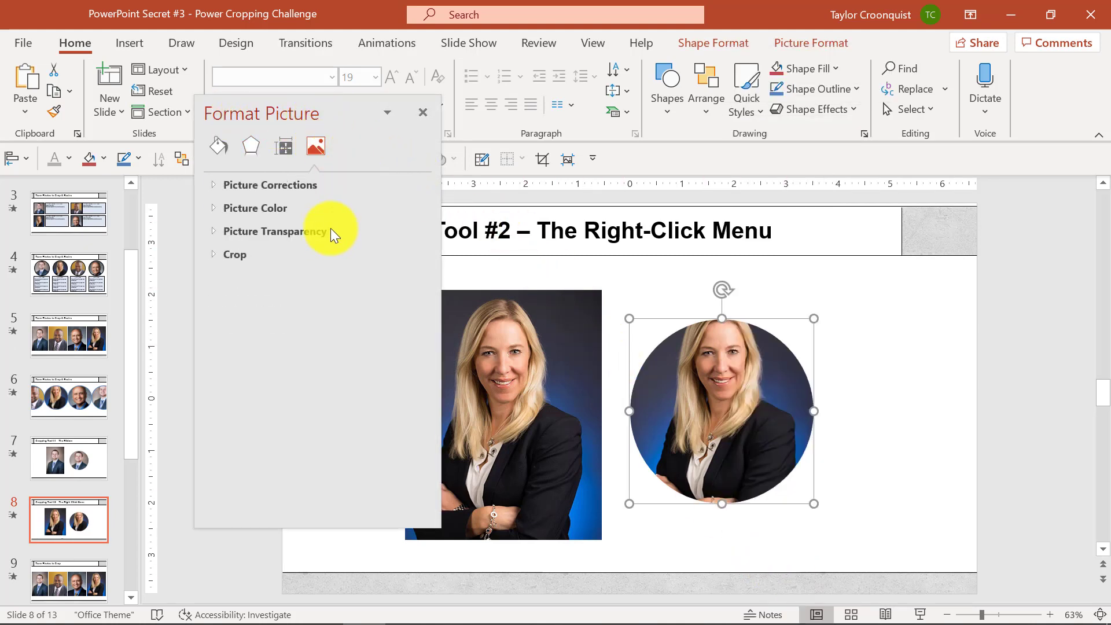
pyautogui.click(213, 252)
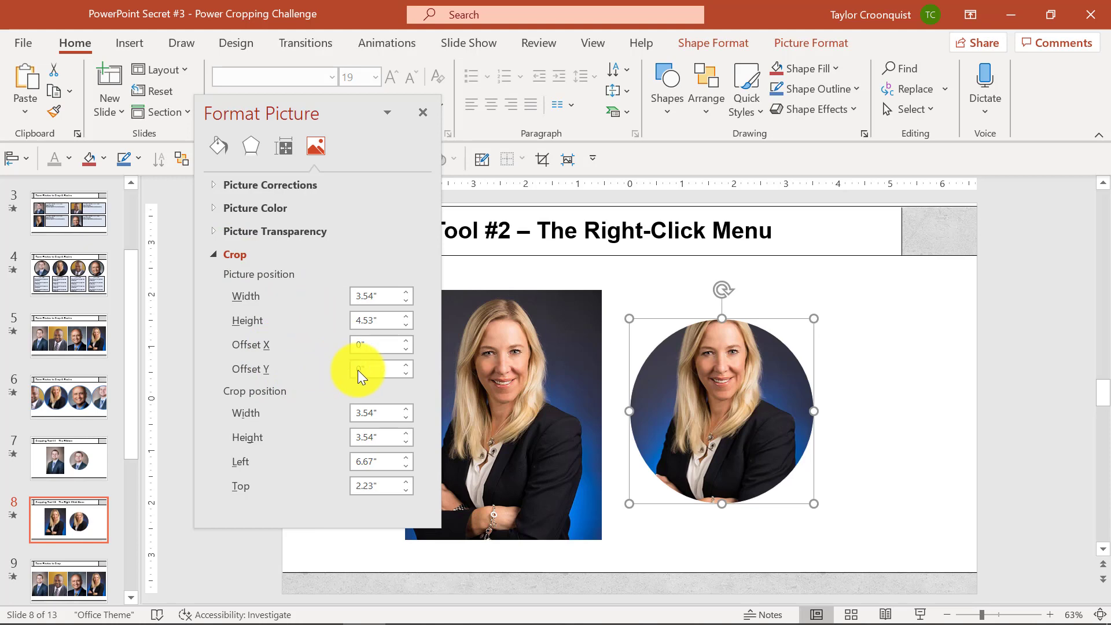
pyautogui.click(406, 341)
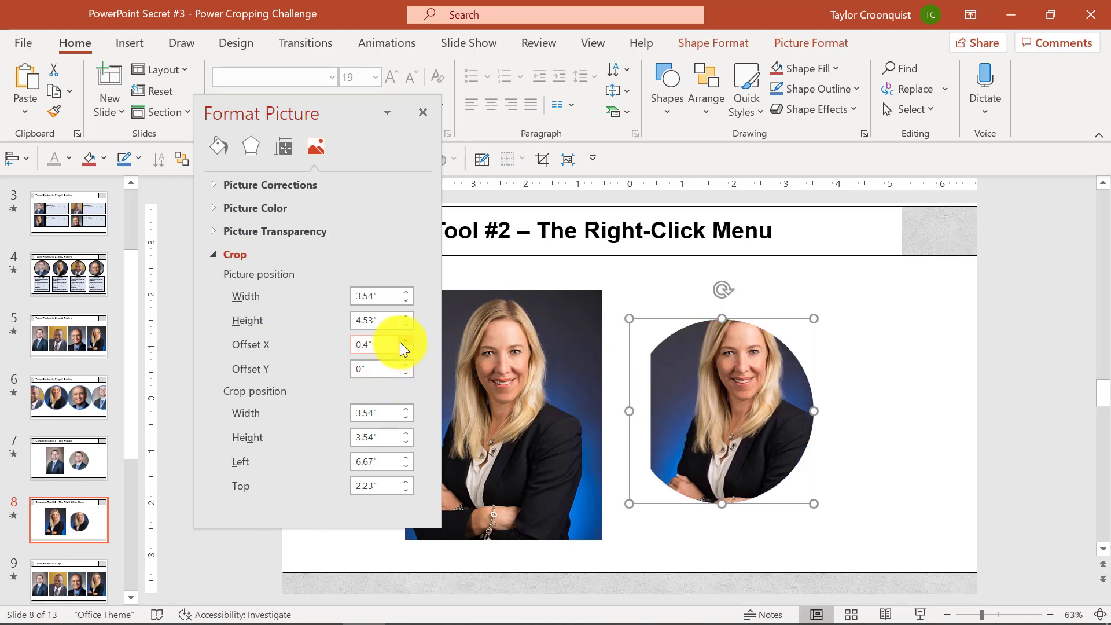
pyautogui.click(406, 349)
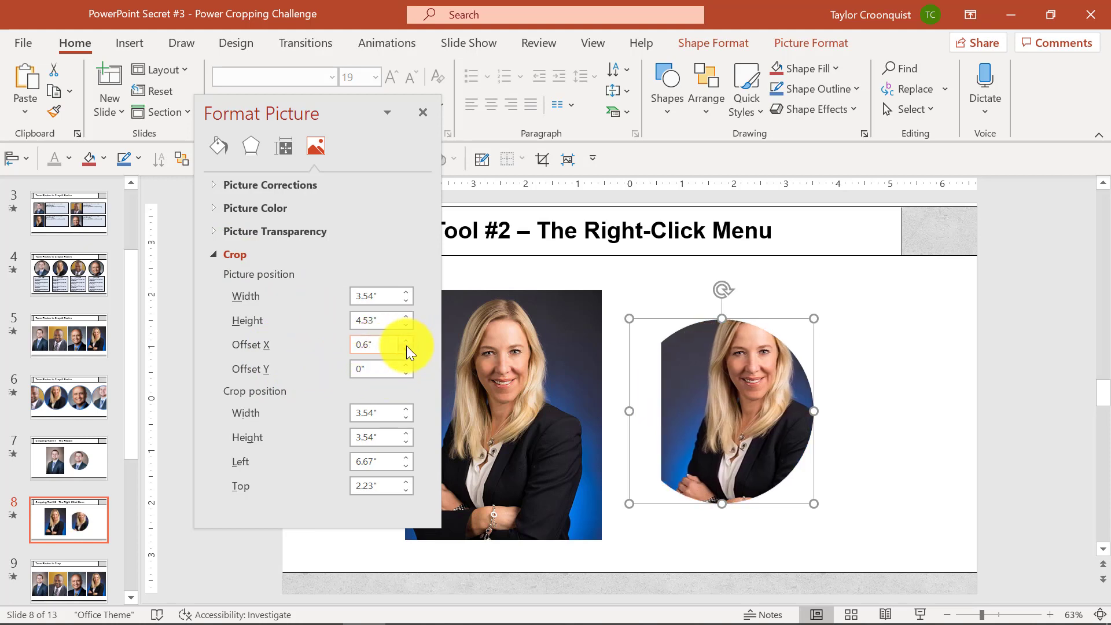
pyautogui.click(406, 349)
pyautogui.click(406, 348)
pyautogui.click(406, 349)
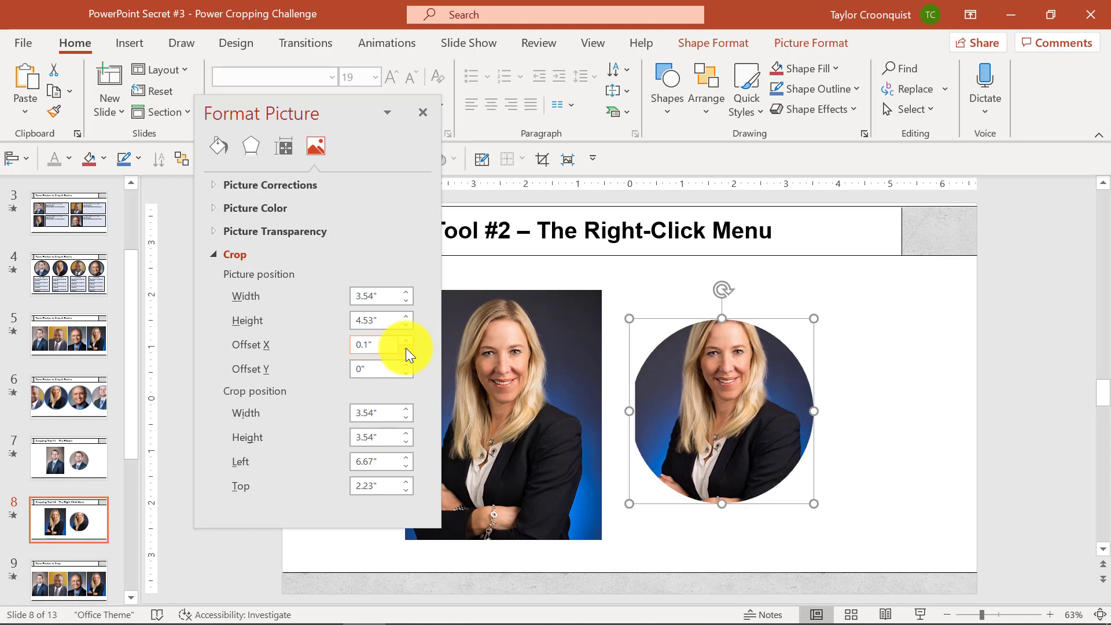
pyautogui.click(406, 349)
# Set the picture's vertical offset to 0.5" and close the Format Picture pane
pyautogui.click(405, 362)
pyautogui.click(405, 363)
pyautogui.click(406, 362)
pyautogui.click(406, 362)
pyautogui.click(406, 362)
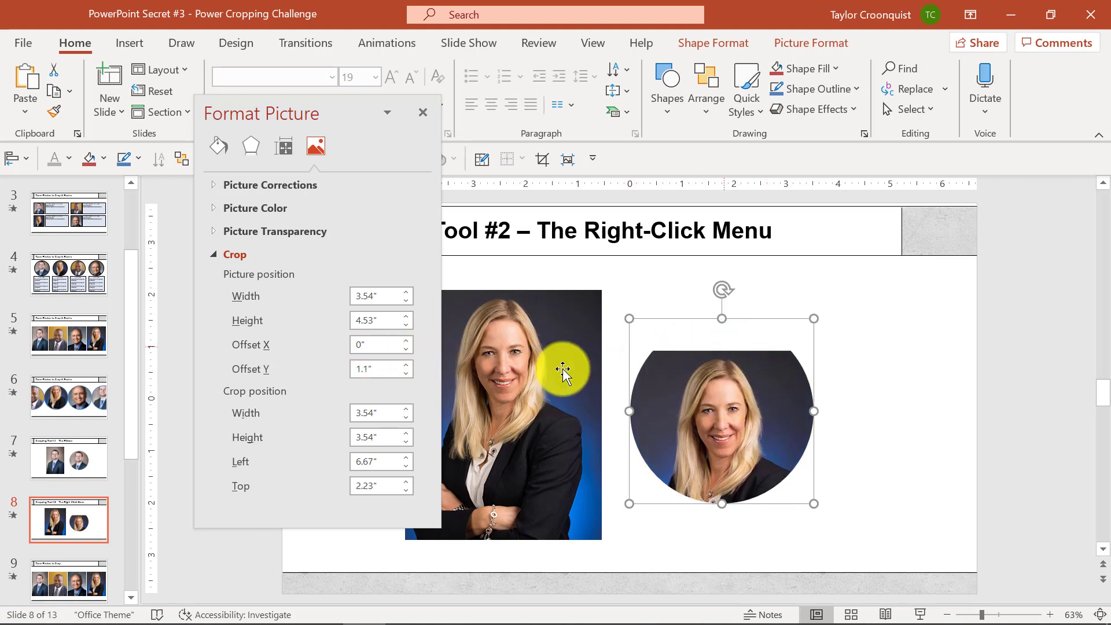
pyautogui.click(407, 373)
pyautogui.click(407, 374)
pyautogui.click(406, 374)
pyautogui.click(407, 374)
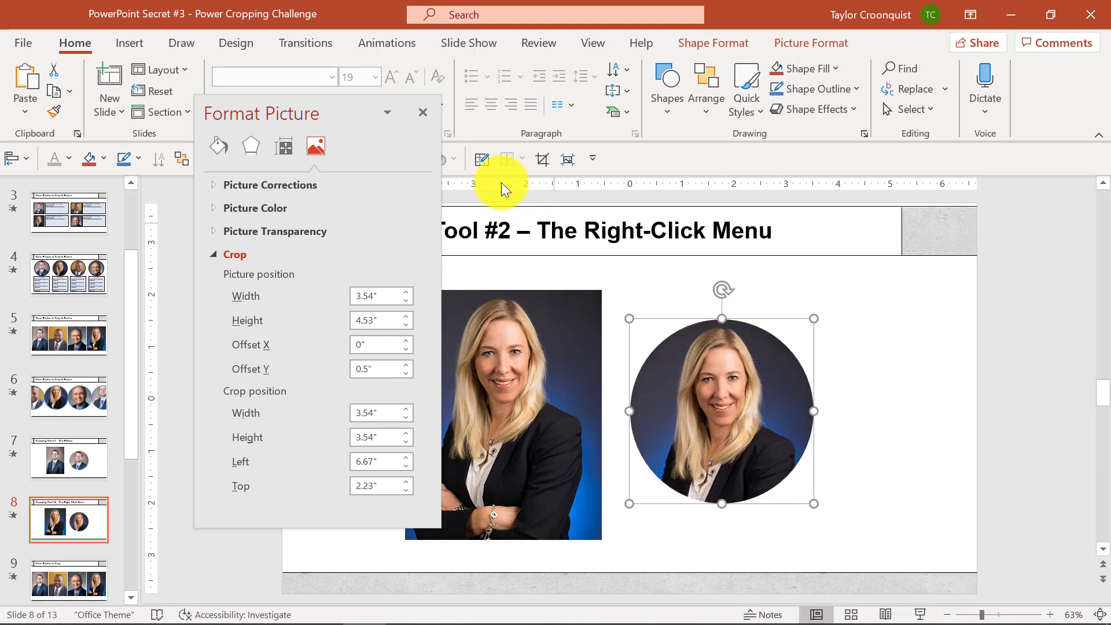
pyautogui.click(423, 112)
pyautogui.click(988, 407)
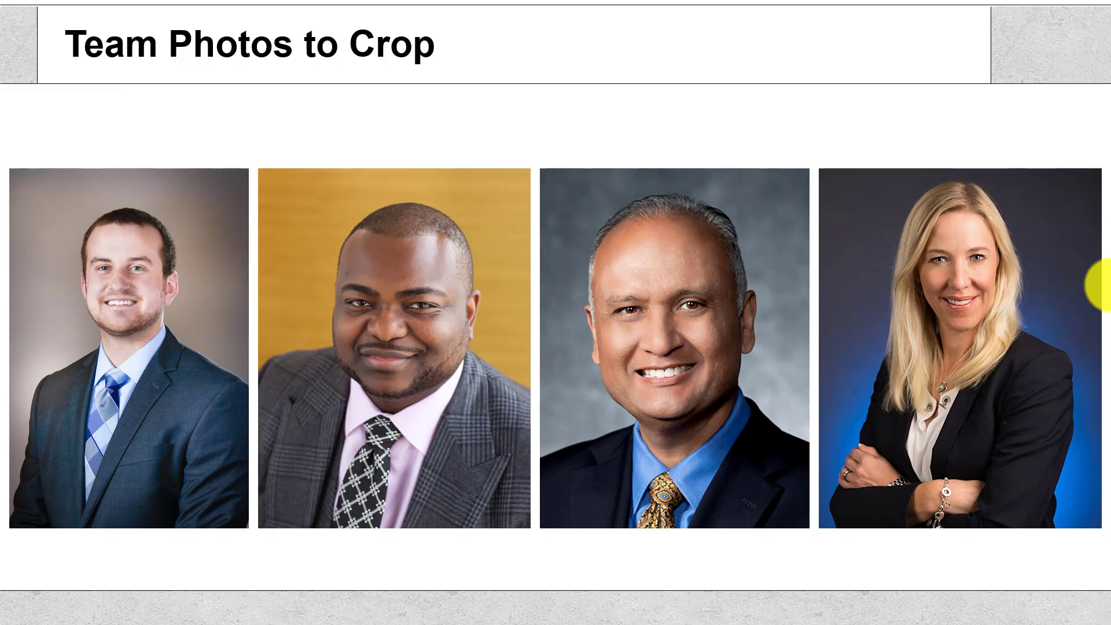
# Advance through the photo layout slides to Secret #3, adding a red asterisk and wavy underline
pyautogui.press('Right')
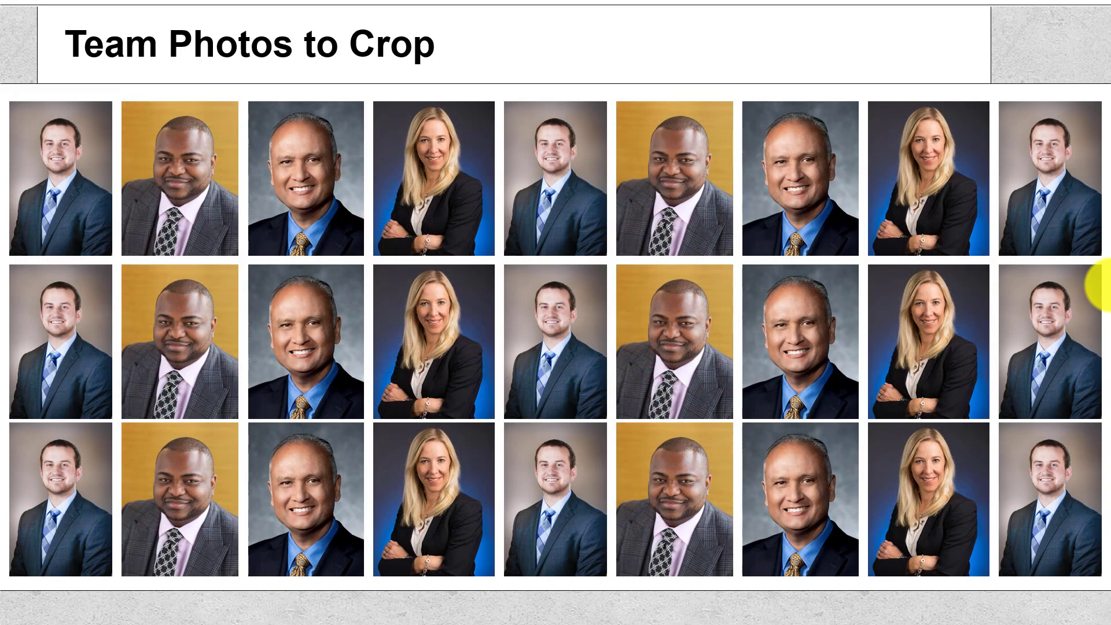
pyautogui.press('Right')
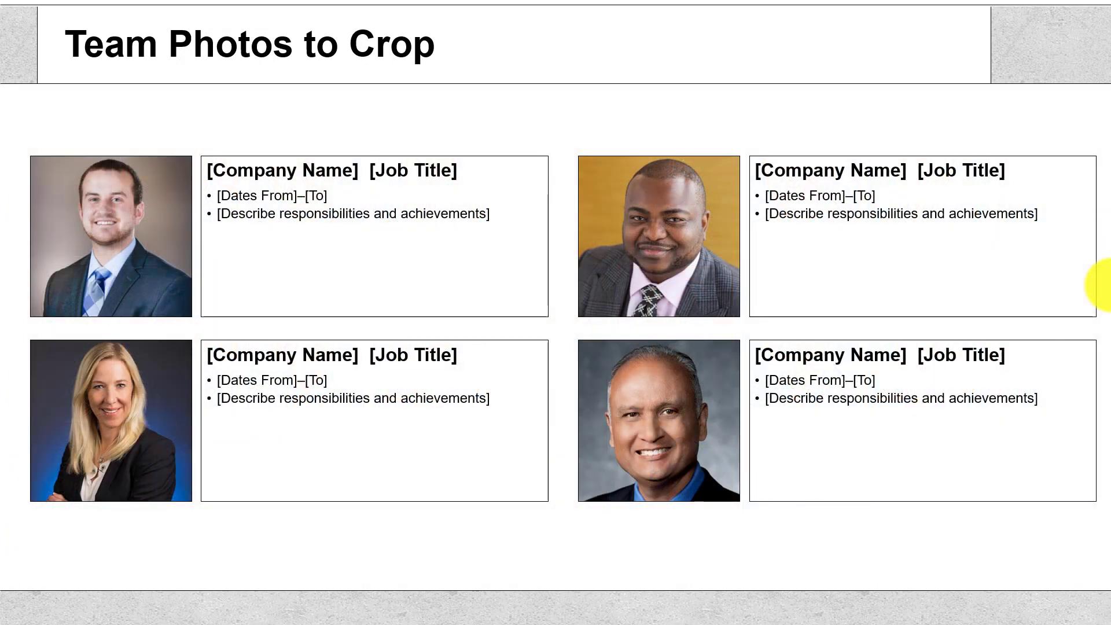
pyautogui.press('Right')
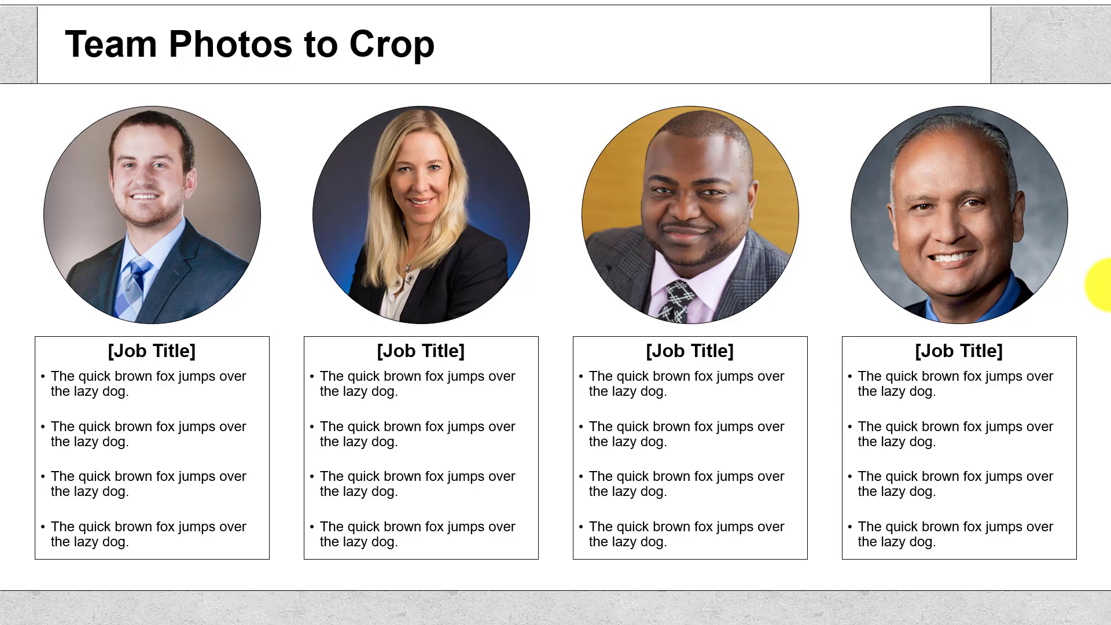
pyautogui.press('Right')
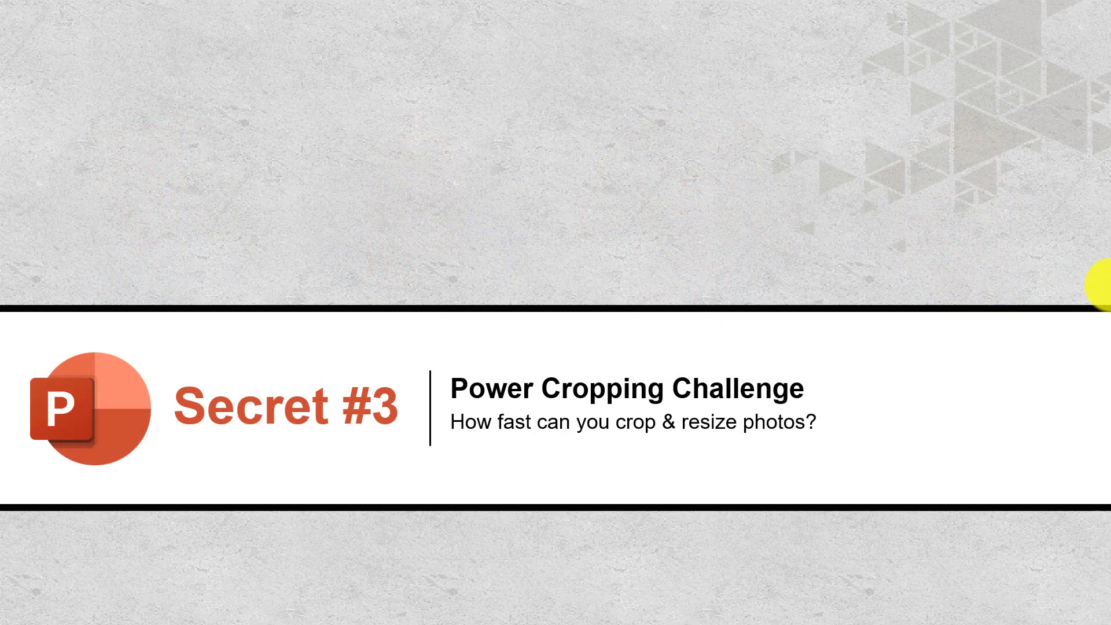
pyautogui.moveTo(442, 349)
pyautogui.mouseDown()
pyautogui.moveTo(441, 377)
pyautogui.moveTo(427, 367)
pyautogui.mouseUp()
pyautogui.moveTo(466, 457)
pyautogui.mouseDown()
pyautogui.moveTo(670, 451)
pyautogui.moveTo(808, 467)
pyautogui.mouseUp()
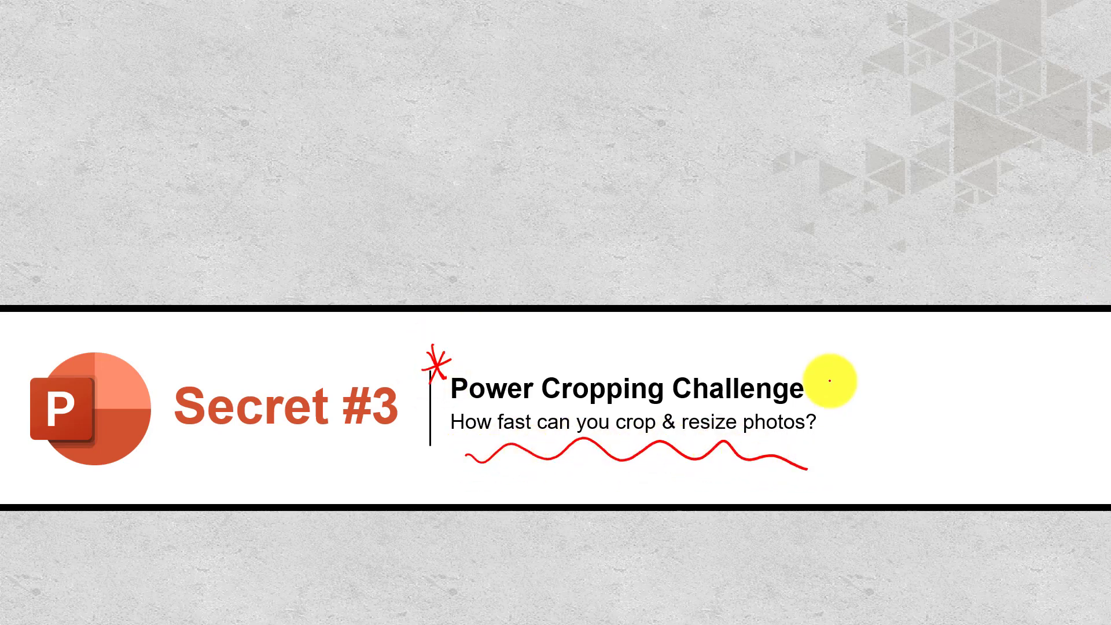